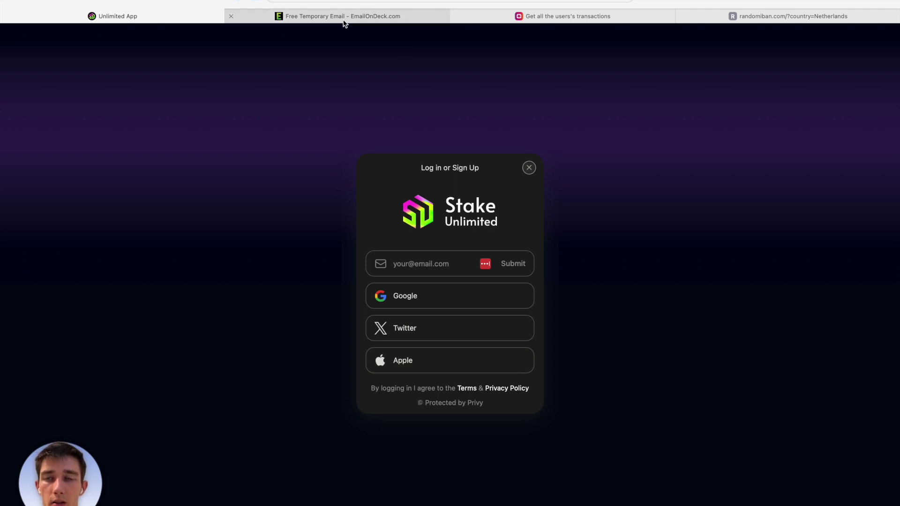
# Generate a temporary EmailOnDeck address and submit it in the Stake Unlimited login to request a code.
pyautogui.click(362, 24)
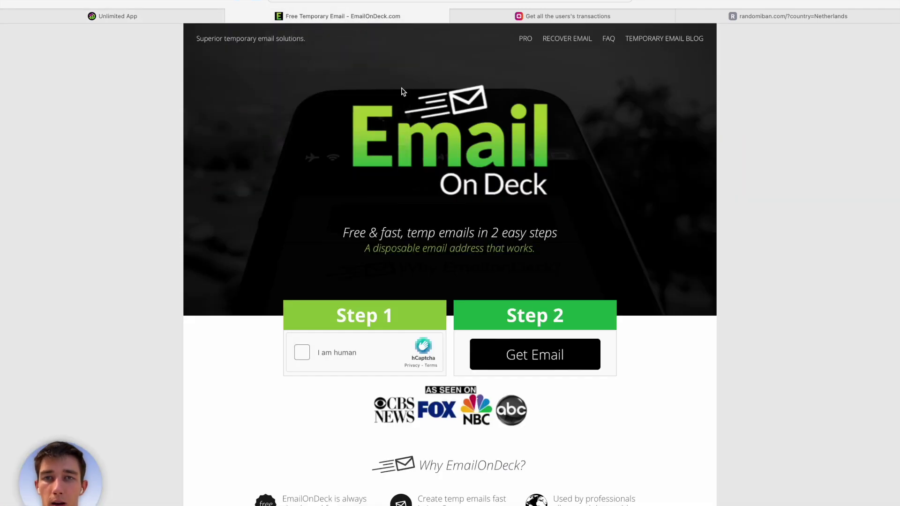
pyautogui.click(302, 352)
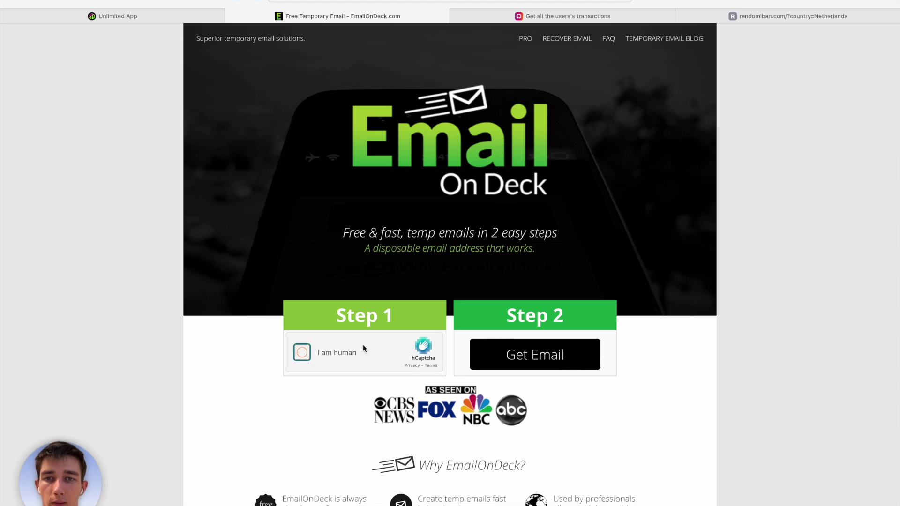
pyautogui.click(517, 360)
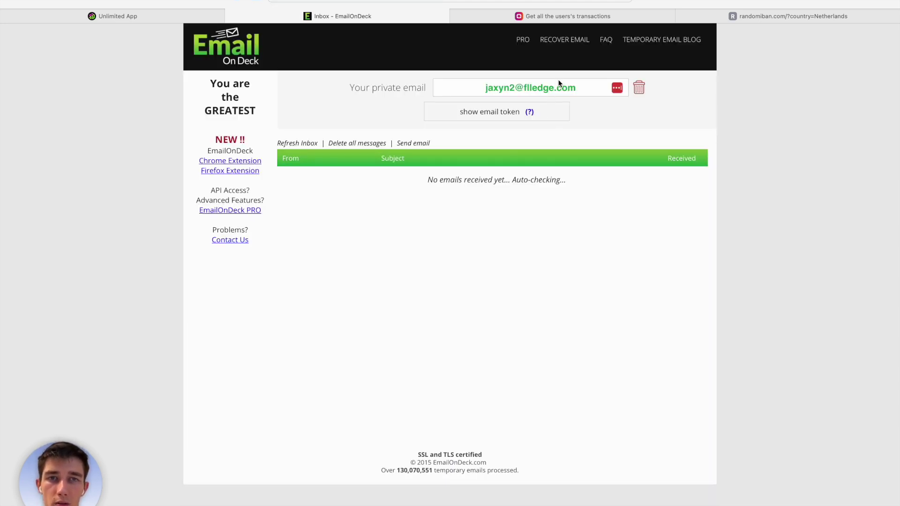
pyautogui.tripleClick(560, 81)
pyautogui.press('super+c')
pyautogui.click(143, 19)
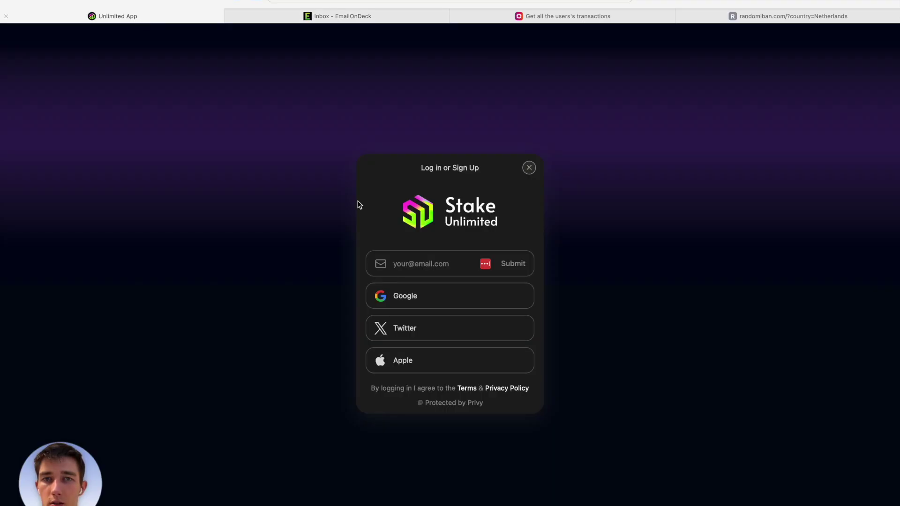
pyautogui.click(422, 265)
pyautogui.press('super+v')
pyautogui.click(516, 264)
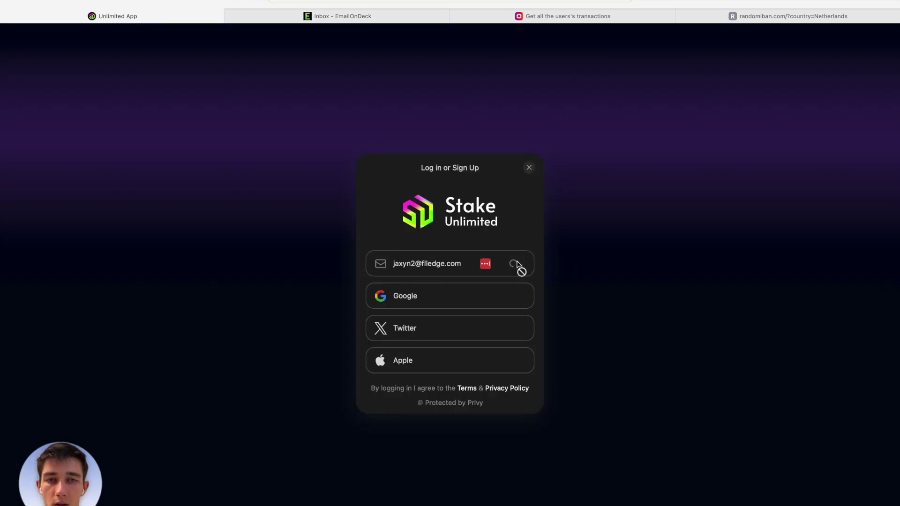
# Copy the login code from the Privy email in the refreshed inbox into the Stake code prompt.
pyautogui.click(299, 19)
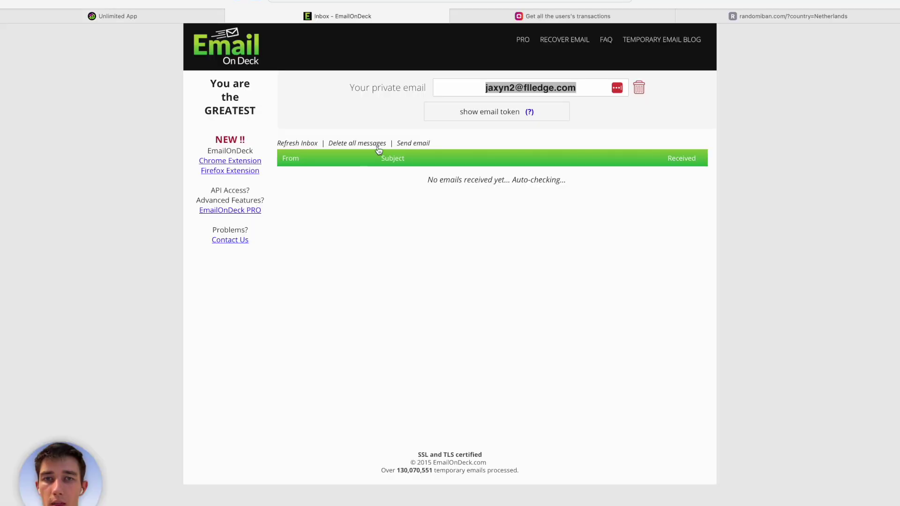
pyautogui.click(374, 225)
pyautogui.click(307, 144)
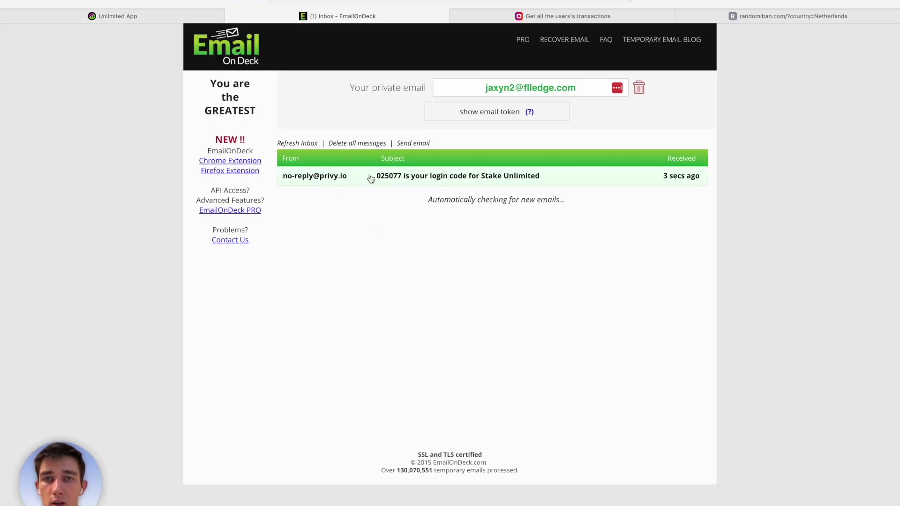
pyautogui.click(370, 176)
pyautogui.doubleClick(471, 317)
pyautogui.press('super+c')
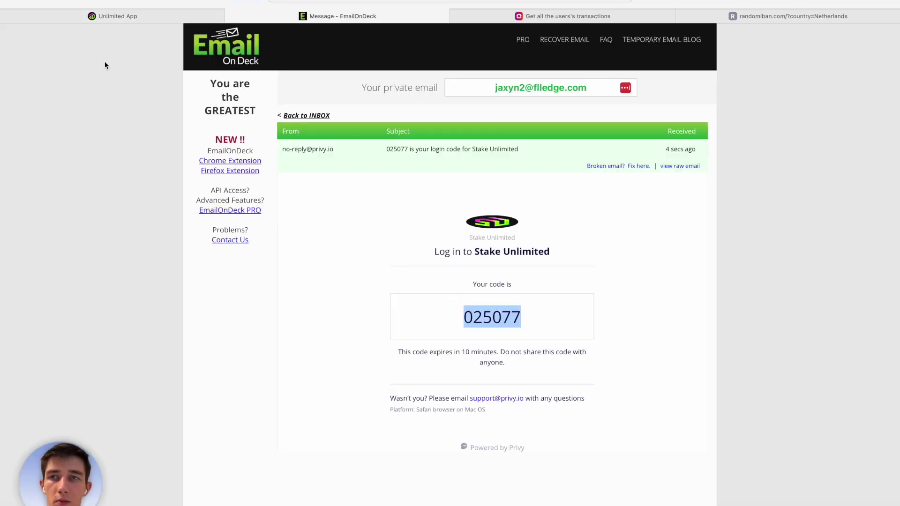
pyautogui.click(100, 17)
pyautogui.press('super+v')
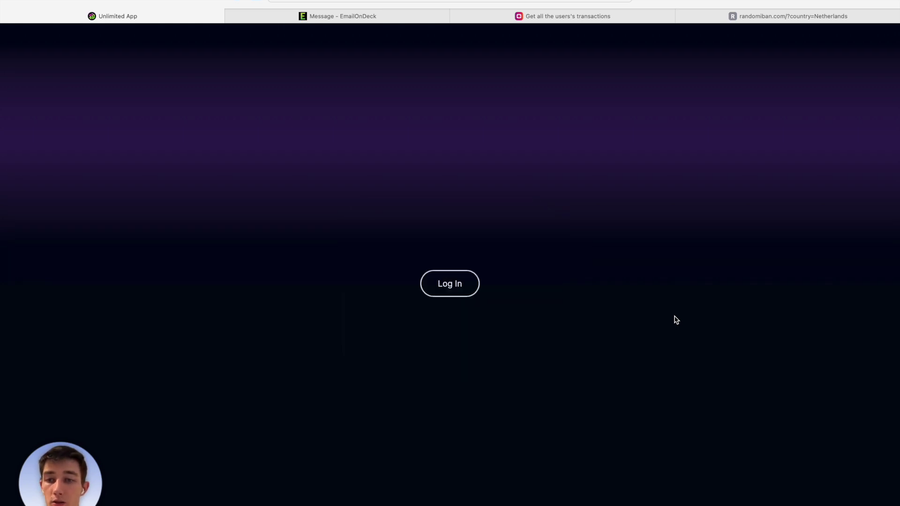
# Log in and start a new deposit from the 0 CA$ dashboard.
pyautogui.click(472, 286)
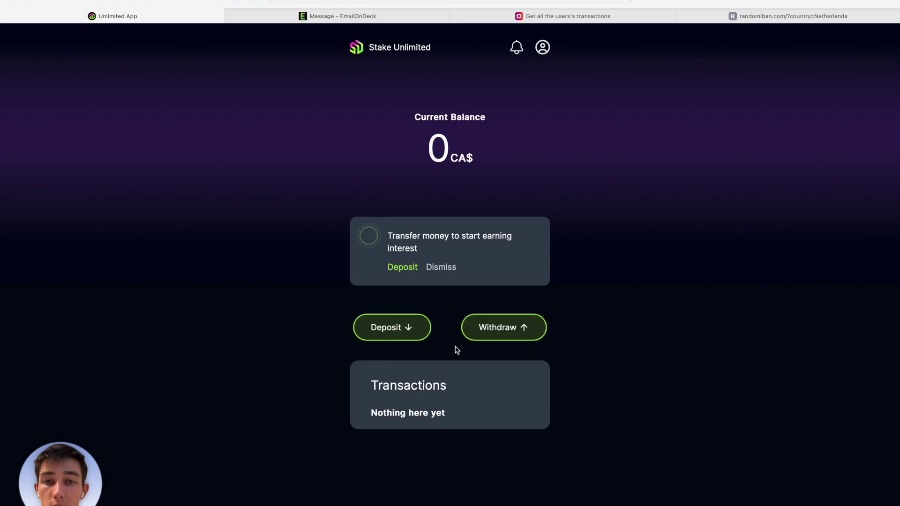
pyautogui.click(414, 331)
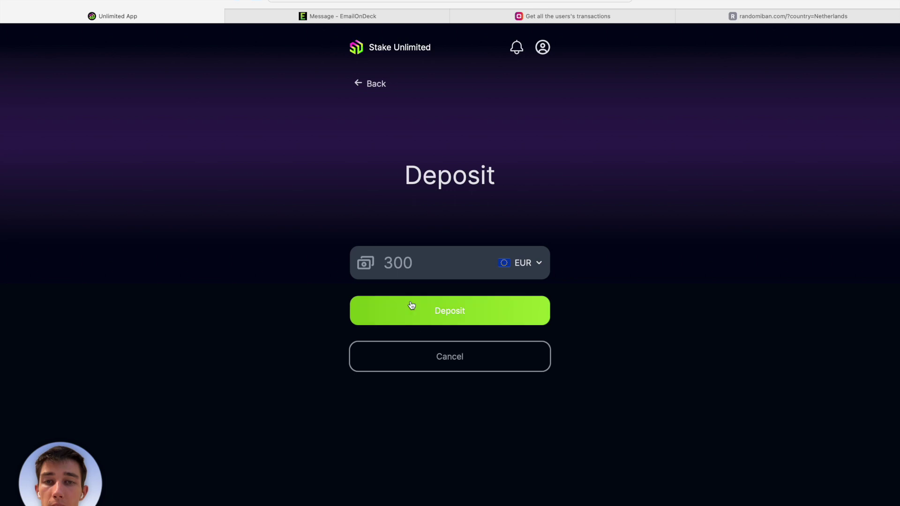
# Enter a deposit amount of 100 EUR and submit the deposit.
pyautogui.click(408, 267)
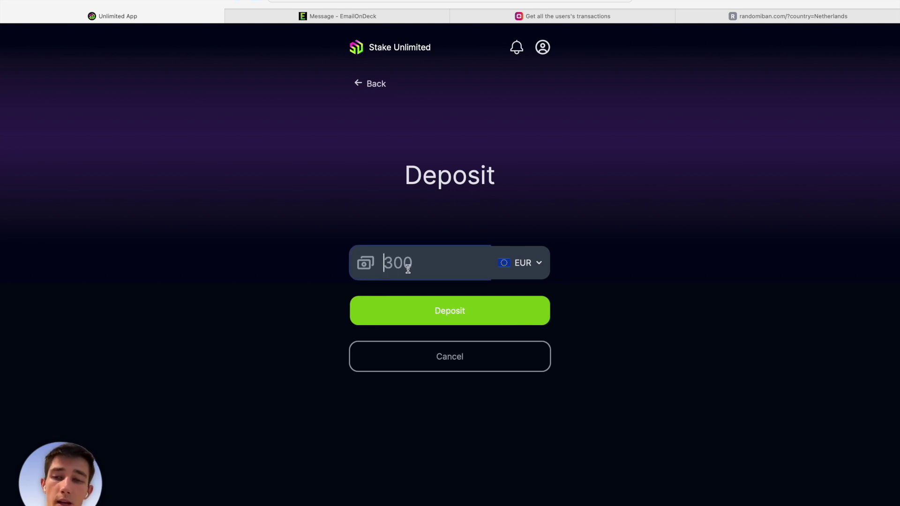
pyautogui.write('100')
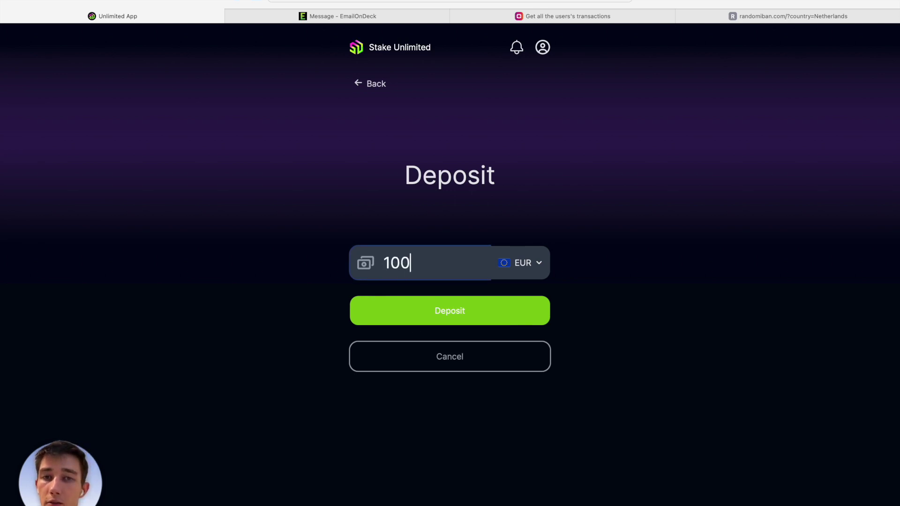
pyautogui.click(473, 235)
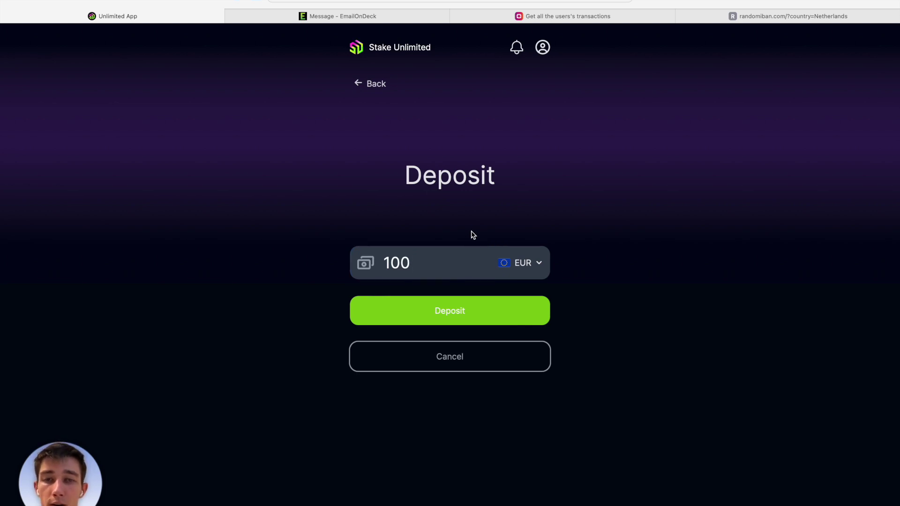
pyautogui.click(495, 306)
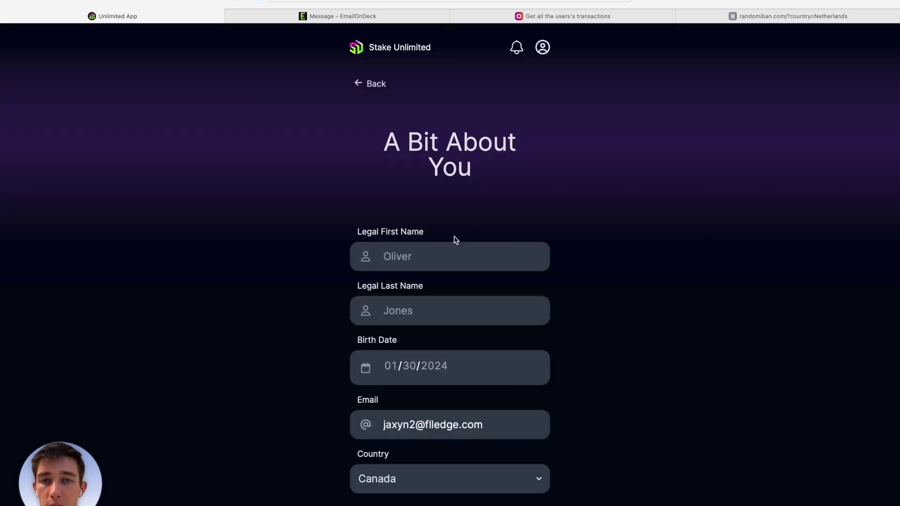
# Enter the legal first and last name in the A Bit About You form.
pyautogui.click(458, 247)
pyautogui.scroll(-1, 458, 249)
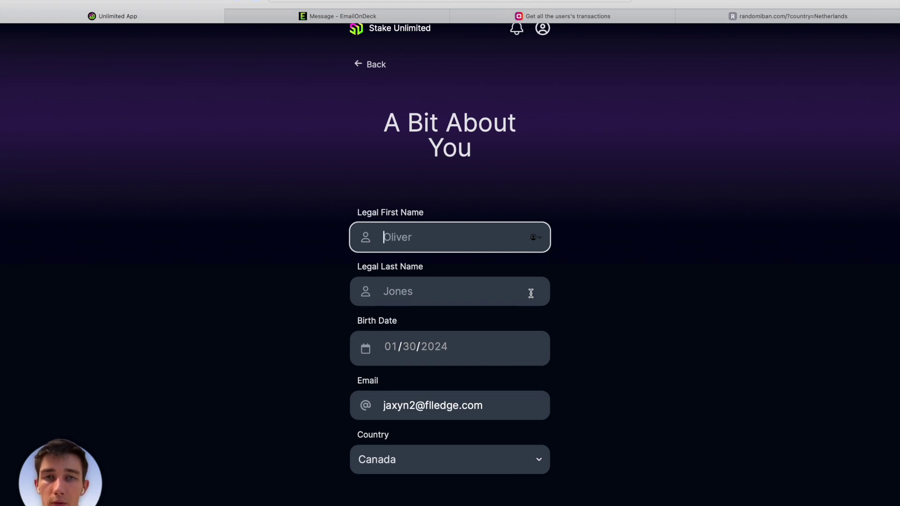
pyautogui.write('Oliver')
pyautogui.press('Tab')
pyautogui.write('Twist')
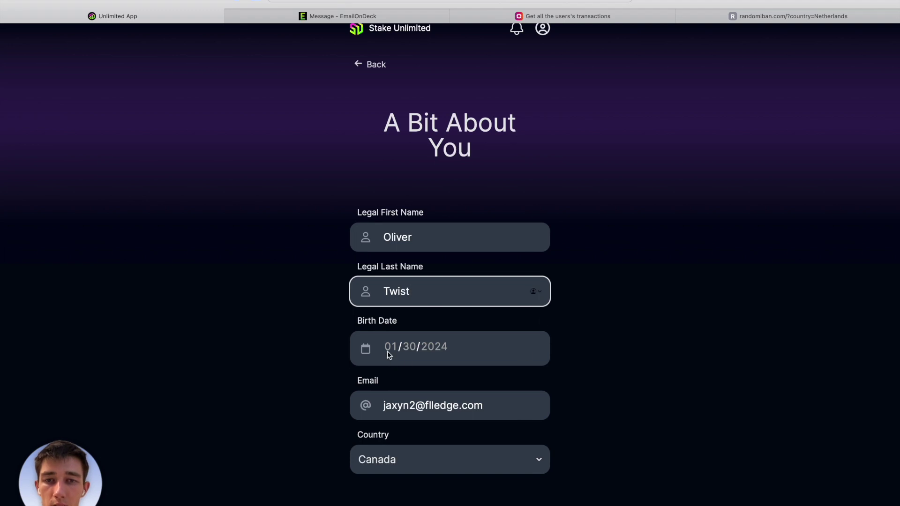
pyautogui.click(390, 352)
pyautogui.click(387, 400)
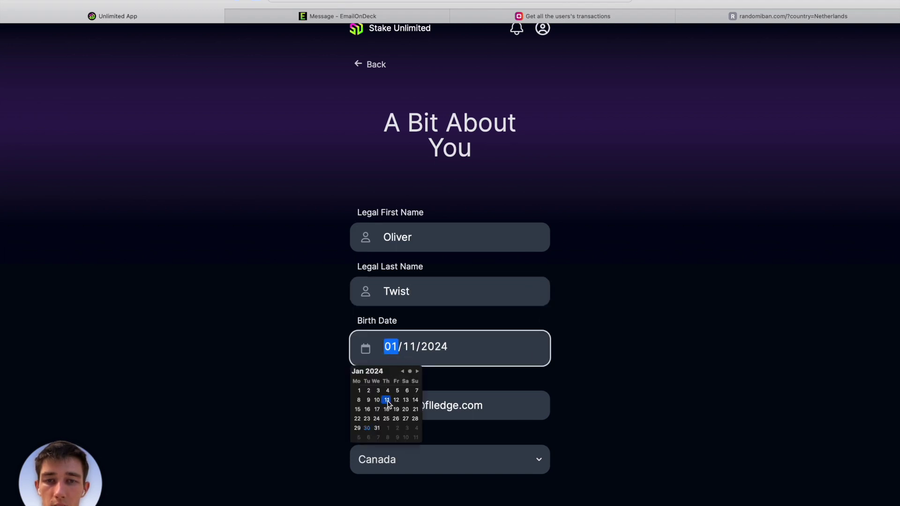
pyautogui.click(445, 350)
pyautogui.write('1991')
pyautogui.click(623, 366)
# Choose Estonia as the country and submit the personal details.
pyautogui.click(480, 469)
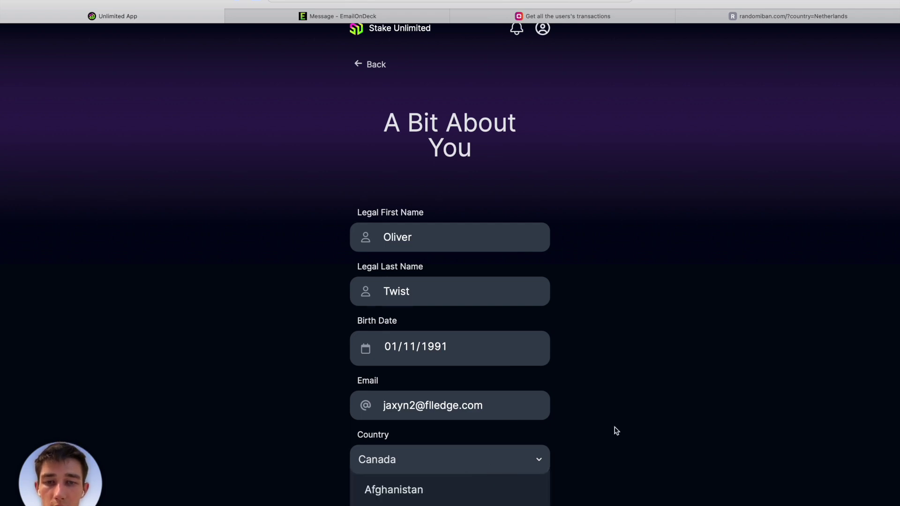
pyautogui.scroll(-2, 518, 455)
pyautogui.scroll(-20, 518, 454)
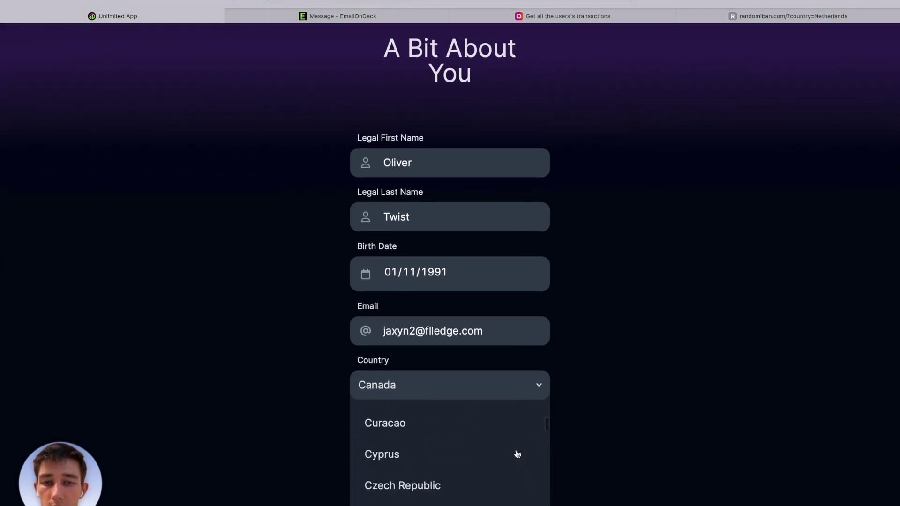
pyautogui.scroll(-3, 518, 454)
pyautogui.scroll(2, 518, 455)
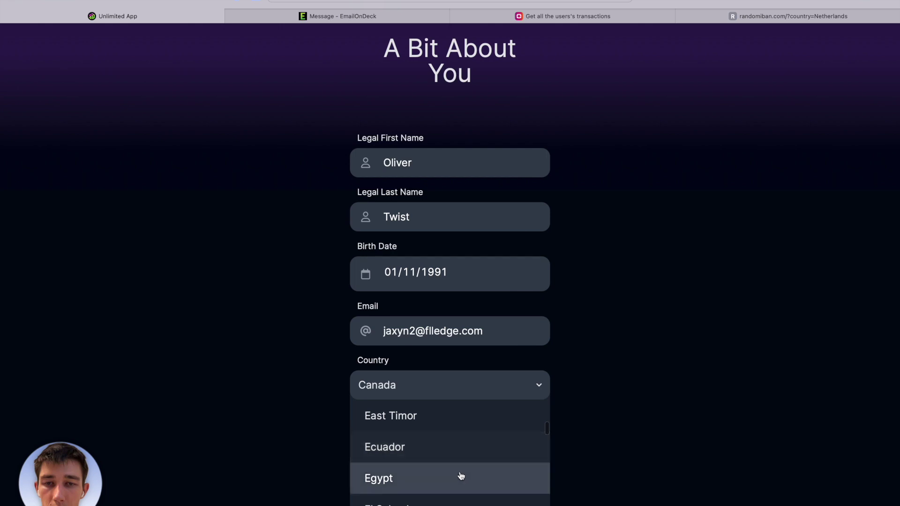
pyautogui.scroll(-4, 461, 457)
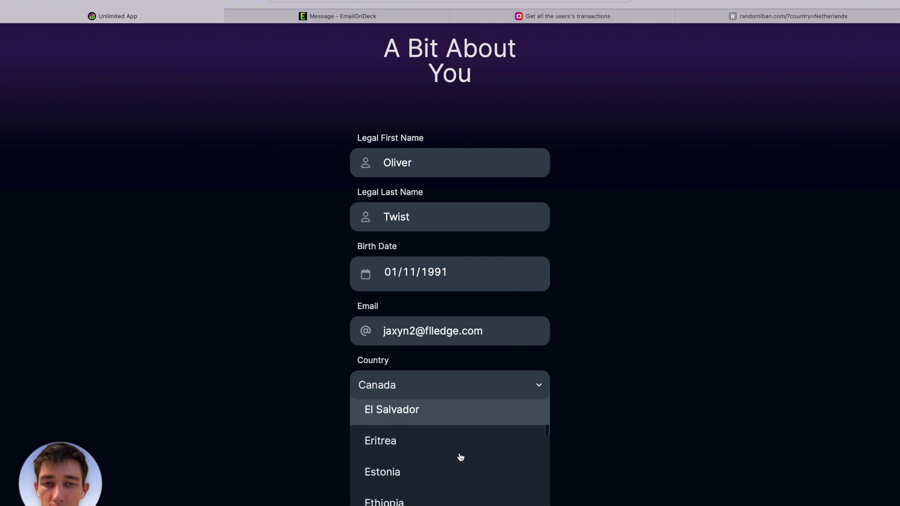
pyautogui.click(453, 462)
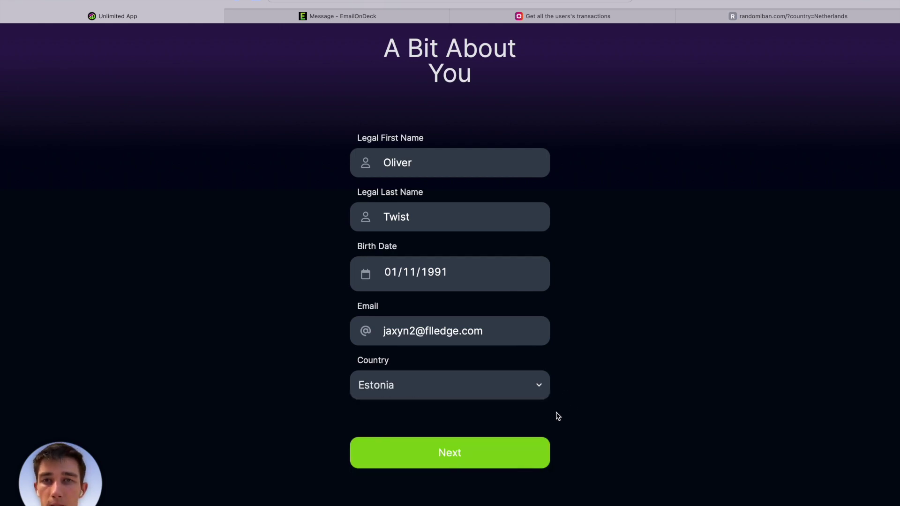
pyautogui.click(510, 452)
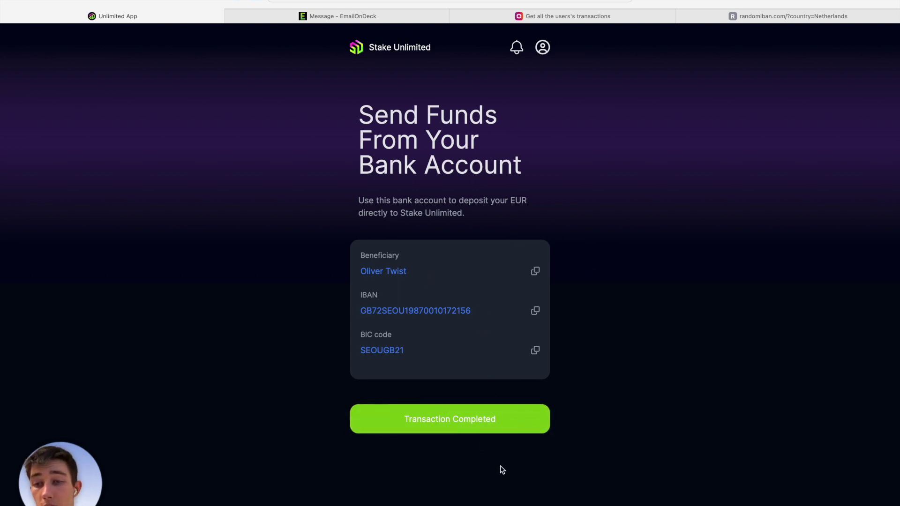
# Mark the EUR bank transfer as completed after the beneficiary, IBAN and BIC details appear.
pyautogui.click(478, 432)
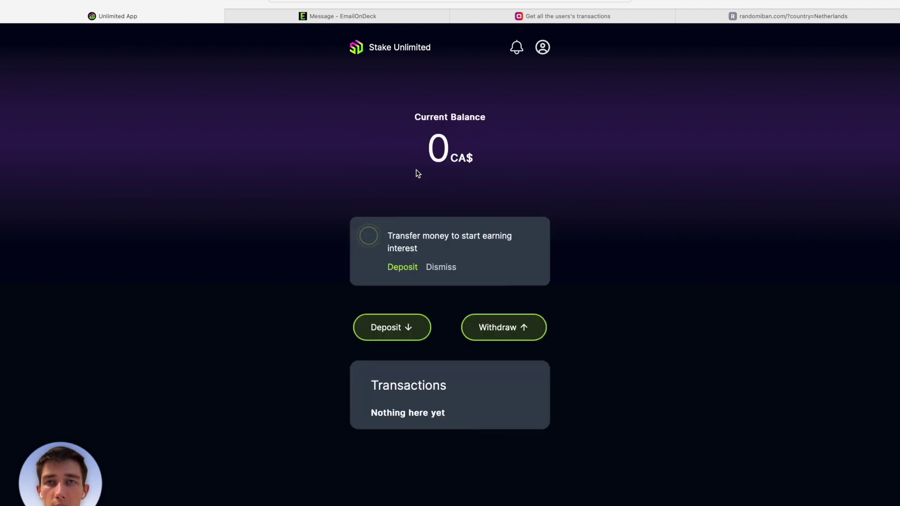
# Open the sandbox fiat payment simulation endpoint under Converting fiat to crypto.
pyautogui.click(478, 18)
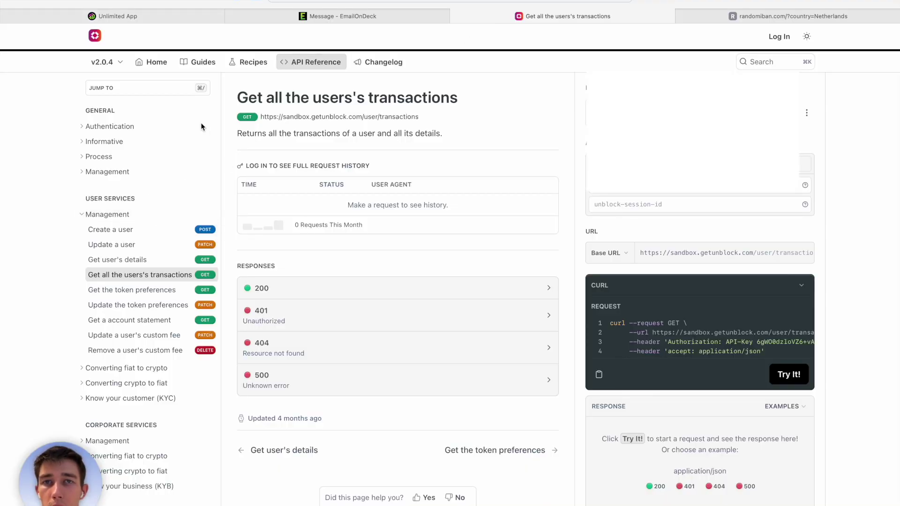
pyautogui.click(83, 217)
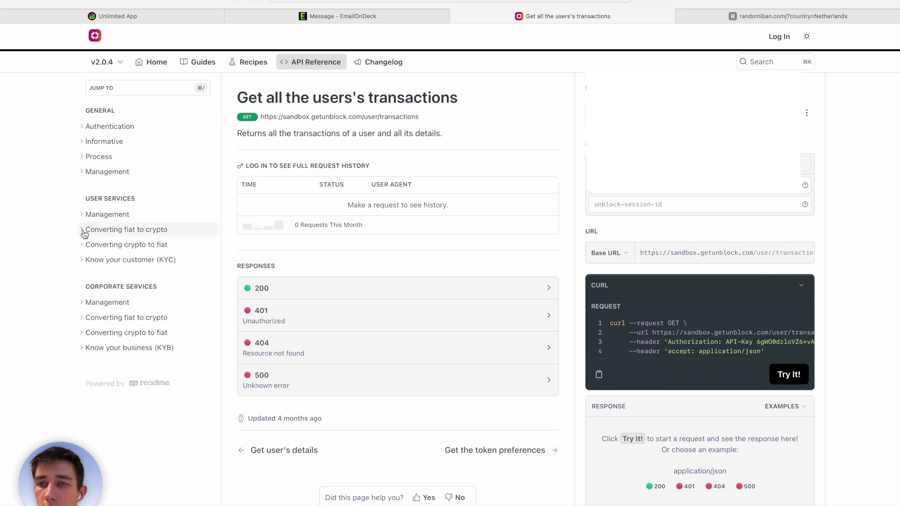
pyautogui.click(84, 230)
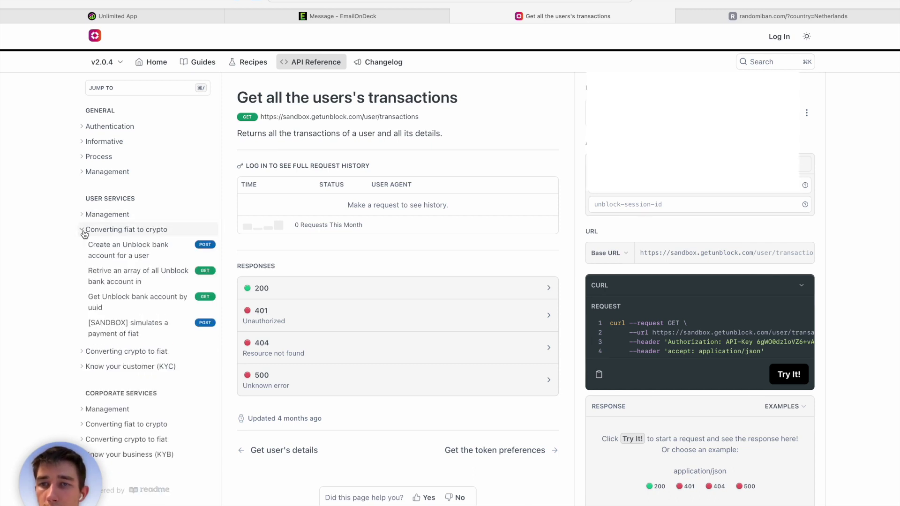
pyautogui.click(132, 328)
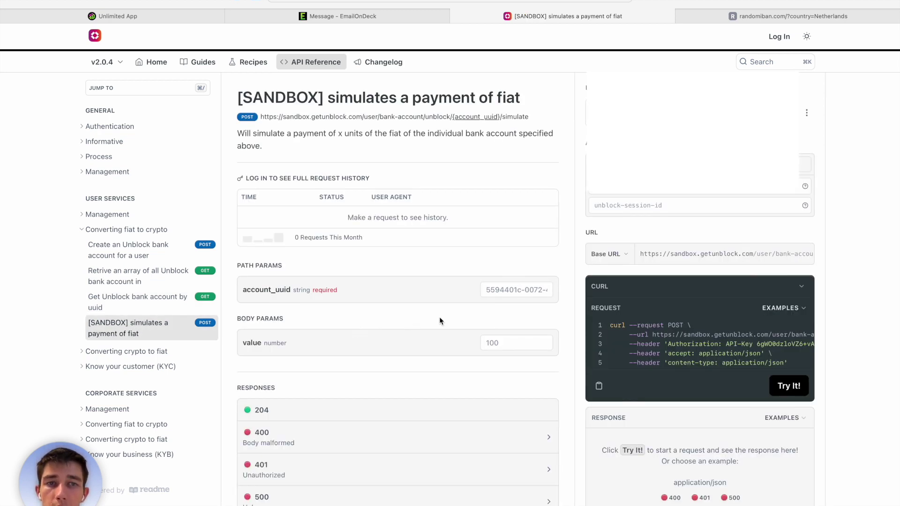
# Enter 100 as the payment body value in the simulation form.
pyautogui.click(605, 206)
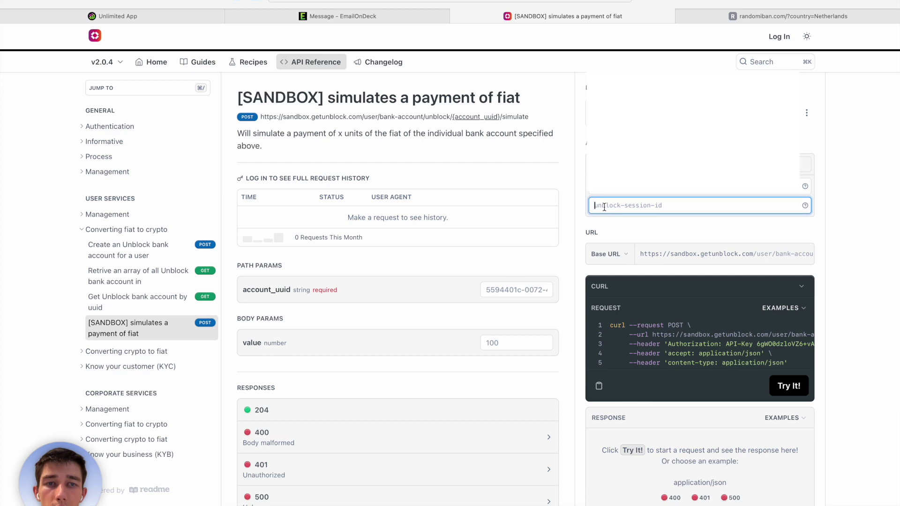
pyautogui.click(504, 292)
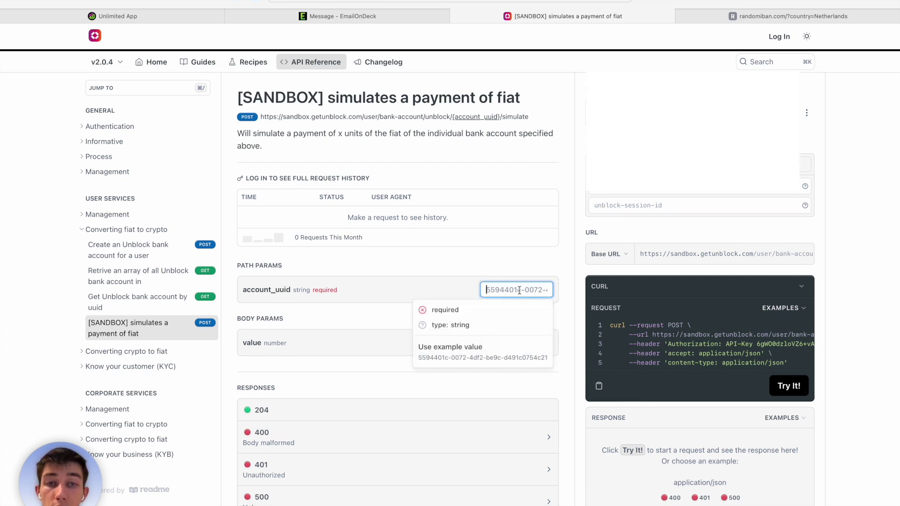
pyautogui.click(515, 316)
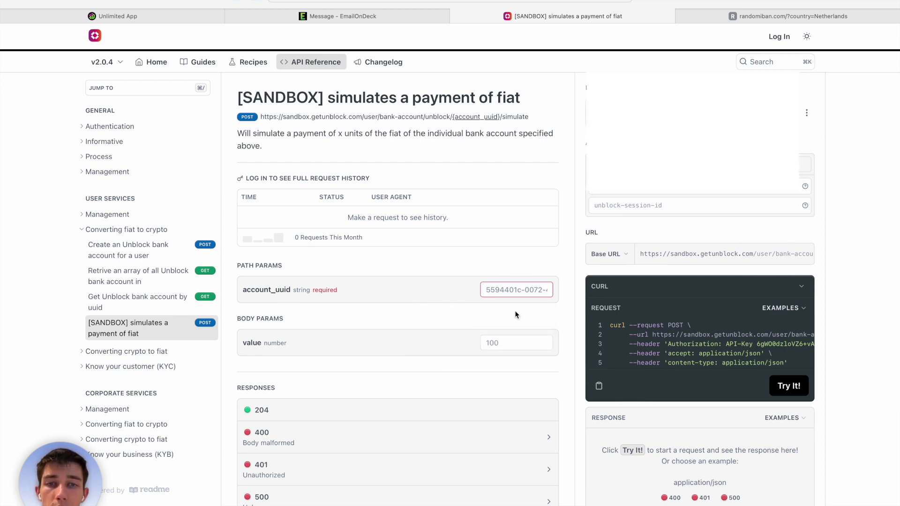
pyautogui.click(513, 338)
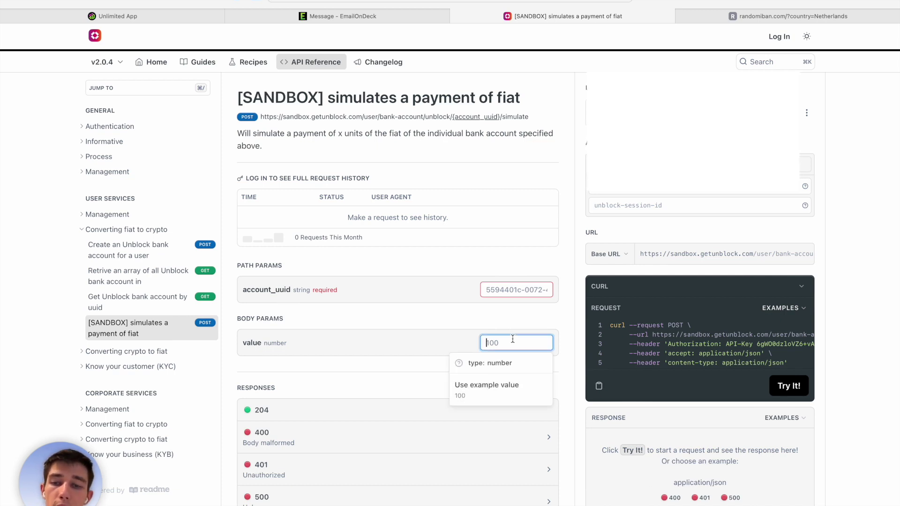
pyautogui.write('100')
pyautogui.click(515, 315)
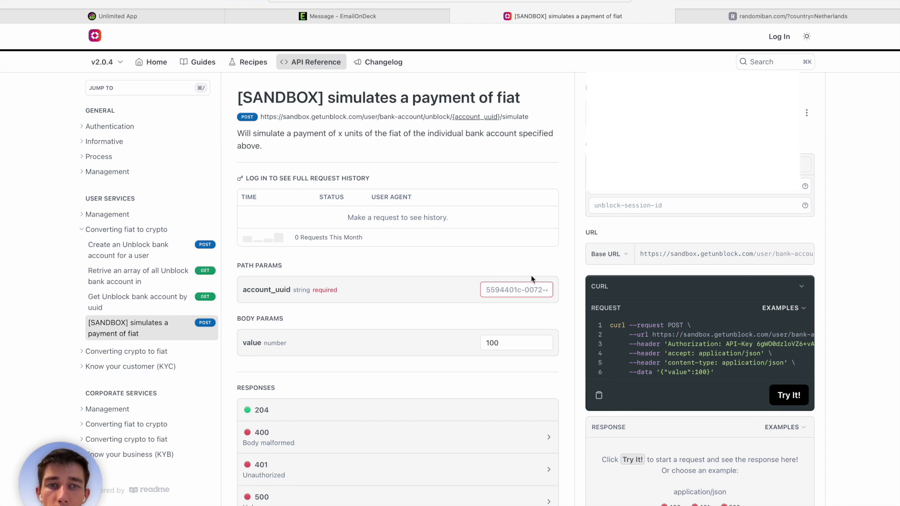
pyautogui.click(609, 206)
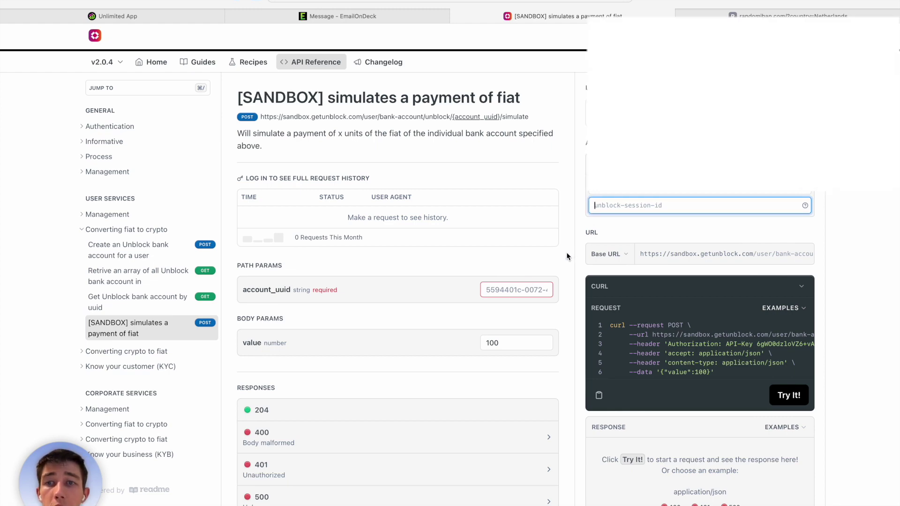
# Copy the newest sessionId from the refreshed UnblockSession table into the unblock-session-id header.
pyautogui.hotkey('ctrl', 'Left')
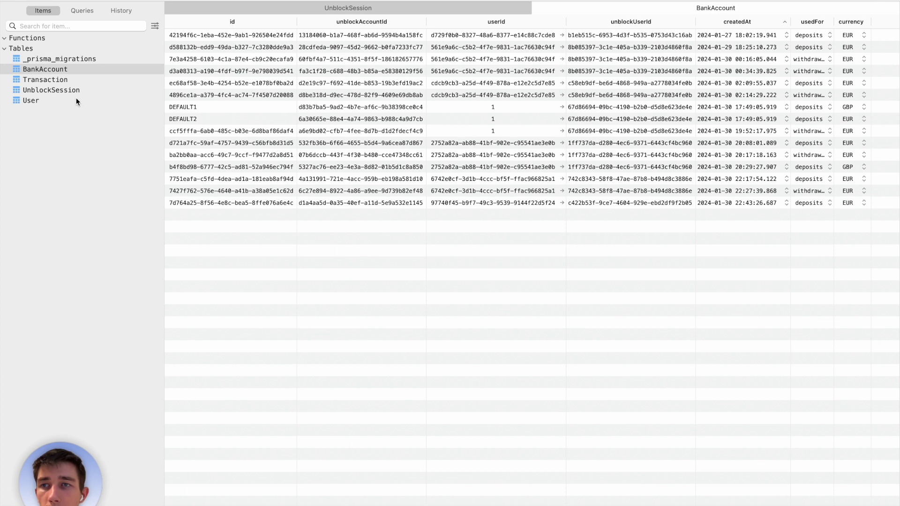
pyautogui.click(69, 89)
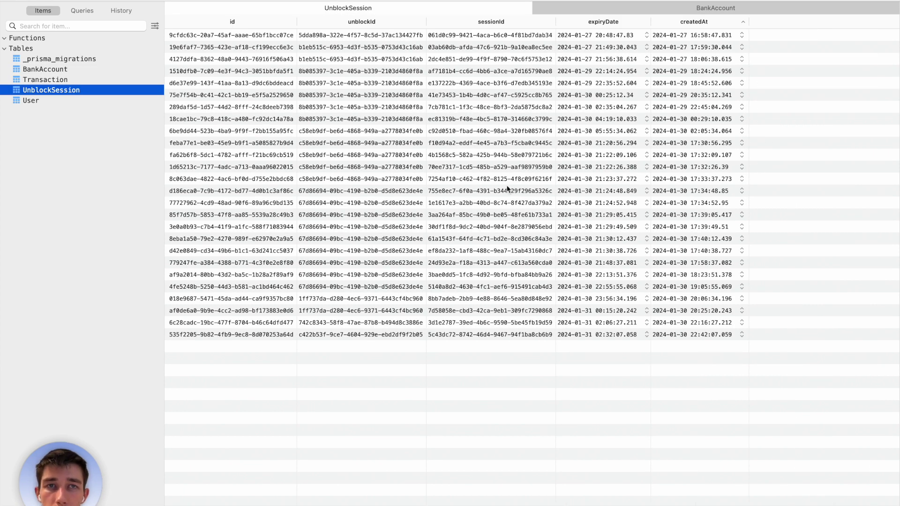
pyautogui.click(574, 406)
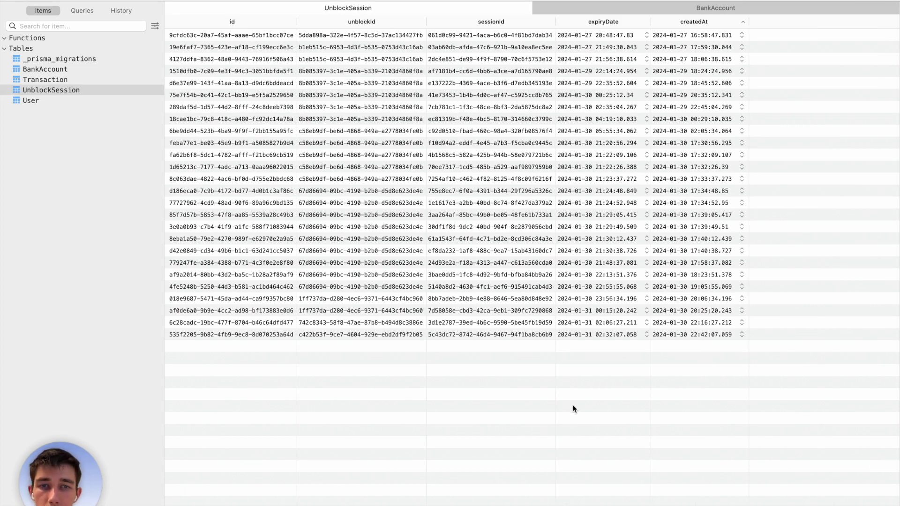
pyautogui.press('cmd+r')
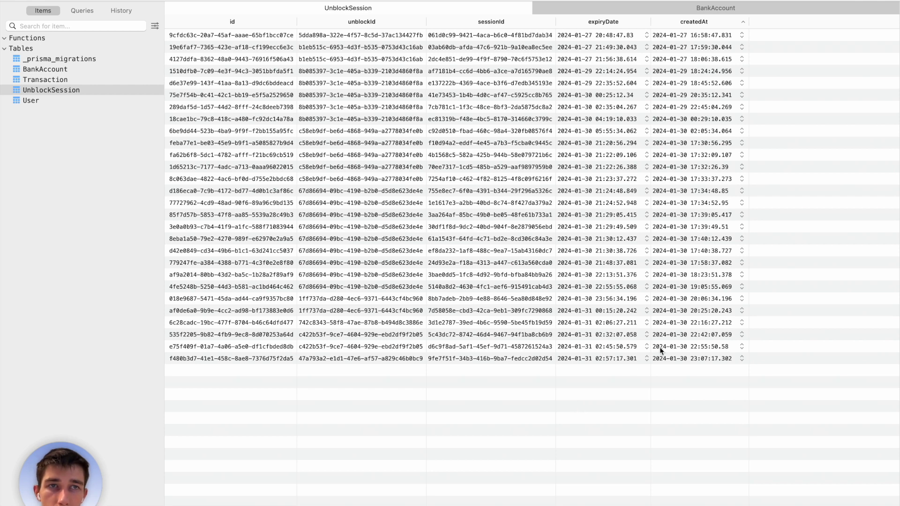
pyautogui.click(448, 358)
pyautogui.click(462, 357)
pyautogui.press('super+c')
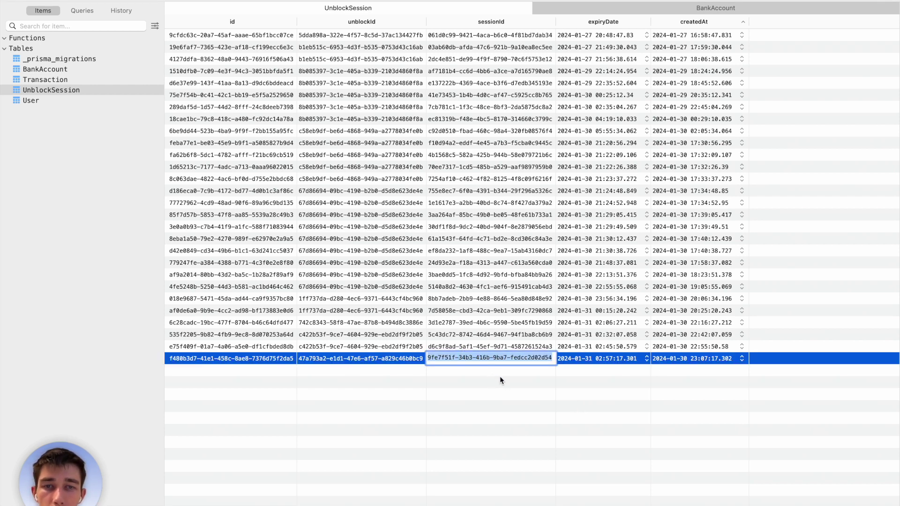
pyautogui.click(500, 376)
pyautogui.press('super+Tab')
pyautogui.click(657, 206)
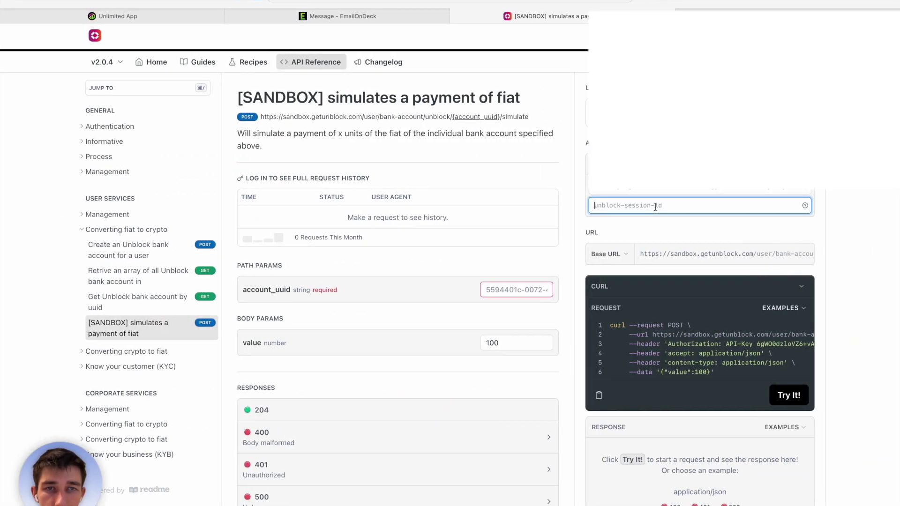
pyautogui.press('super+v')
# Copy the newest bank account's unblockAccountId from the BankAccount table.
pyautogui.press('super+Tab')
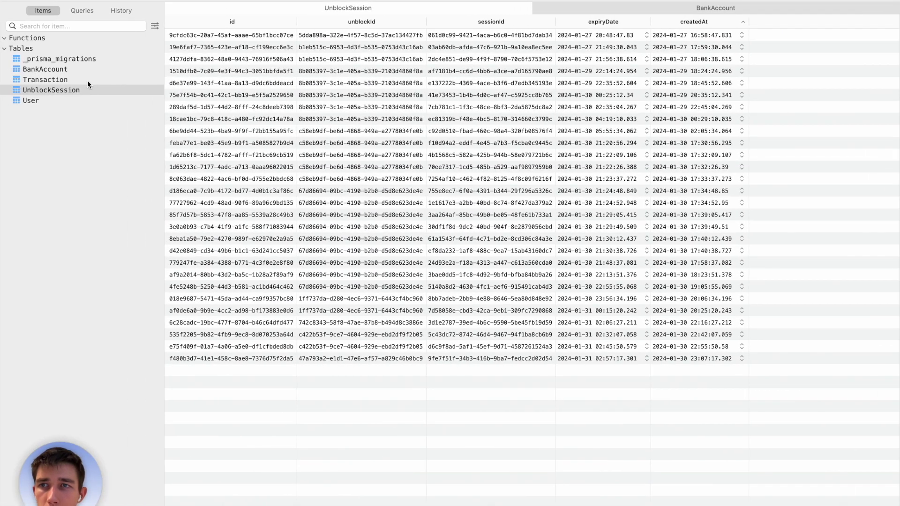
pyautogui.click(63, 69)
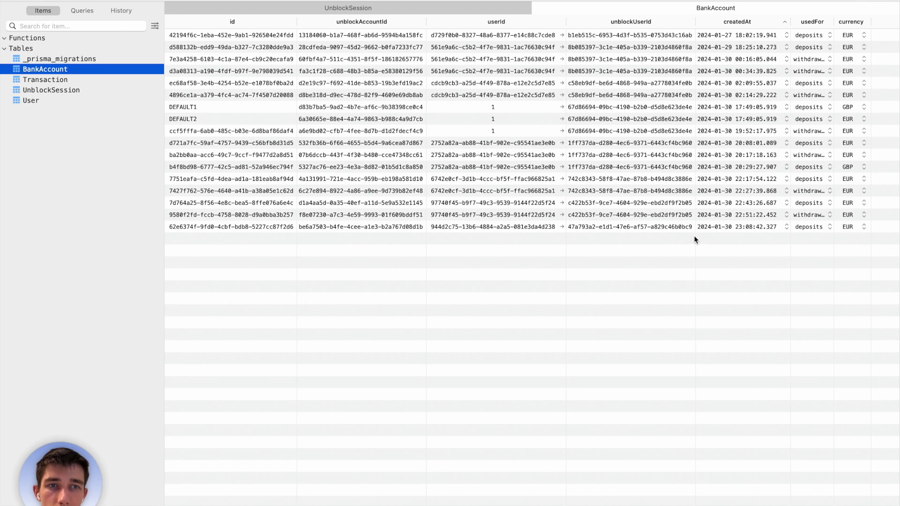
pyautogui.click(683, 267)
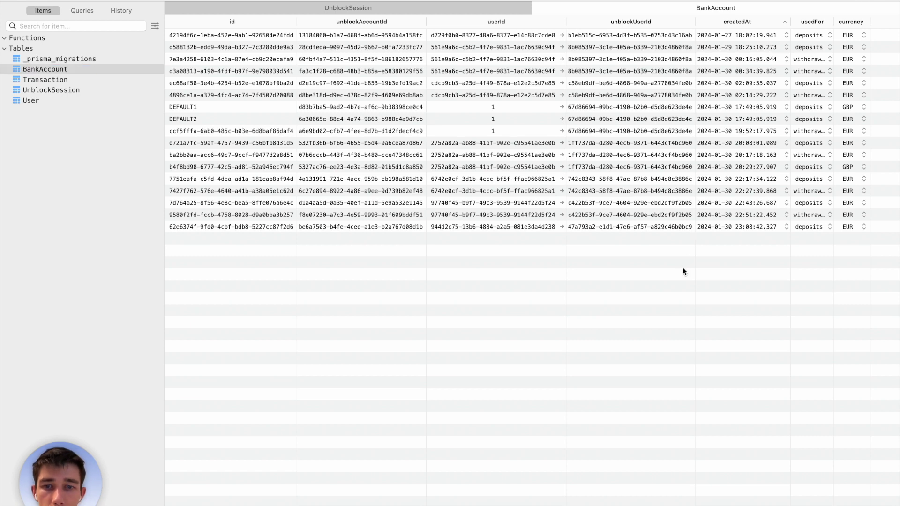
pyautogui.doubleClick(390, 226)
pyautogui.press('super+c')
pyautogui.press('super+Tab')
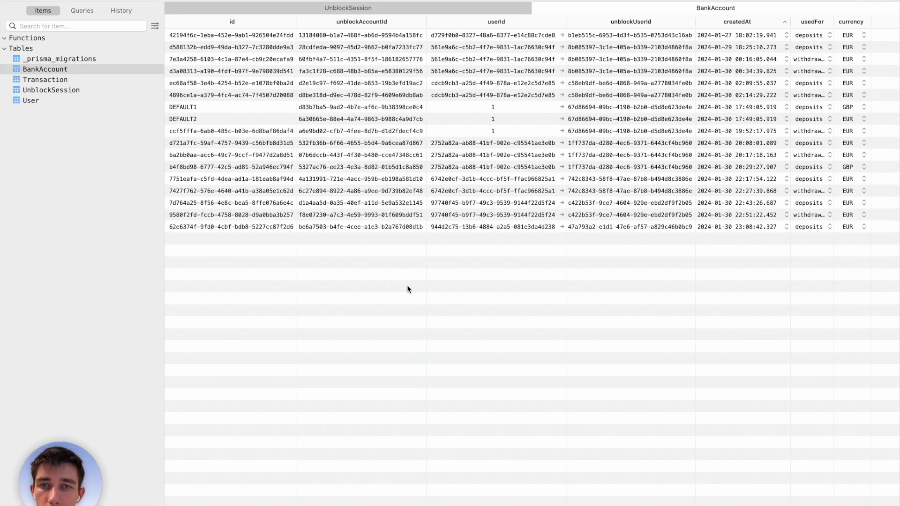
# Paste the bank account ID into account_uuid and send the simulated 100 payment, getting 204.
pyautogui.click(504, 290)
pyautogui.press('super+v')
pyautogui.click(513, 271)
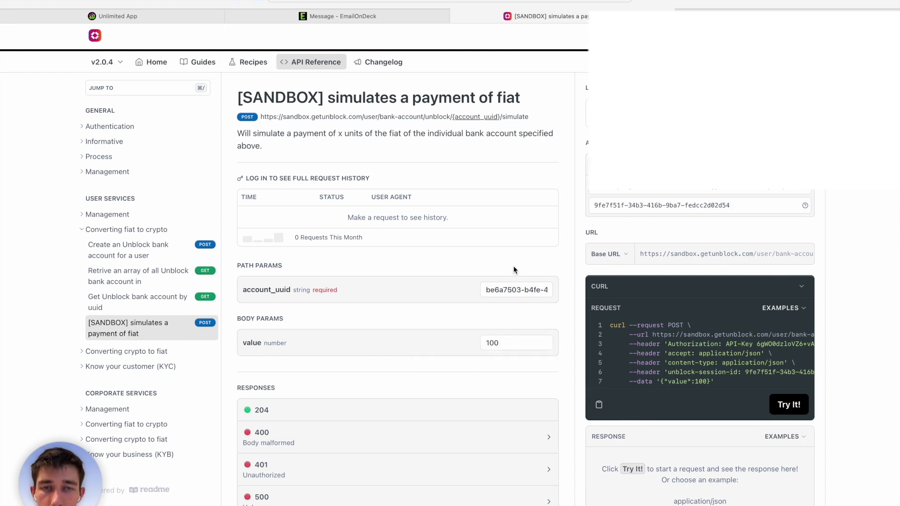
pyautogui.click(804, 407)
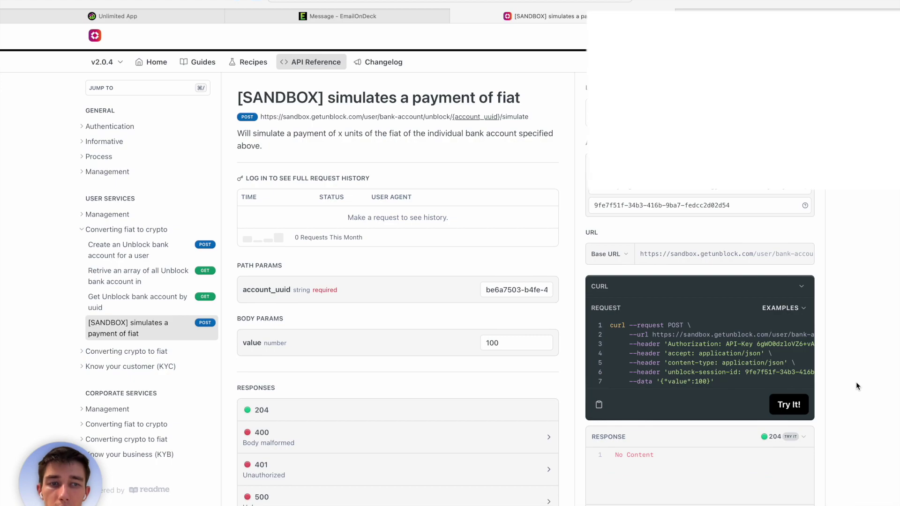
pyautogui.click(177, 19)
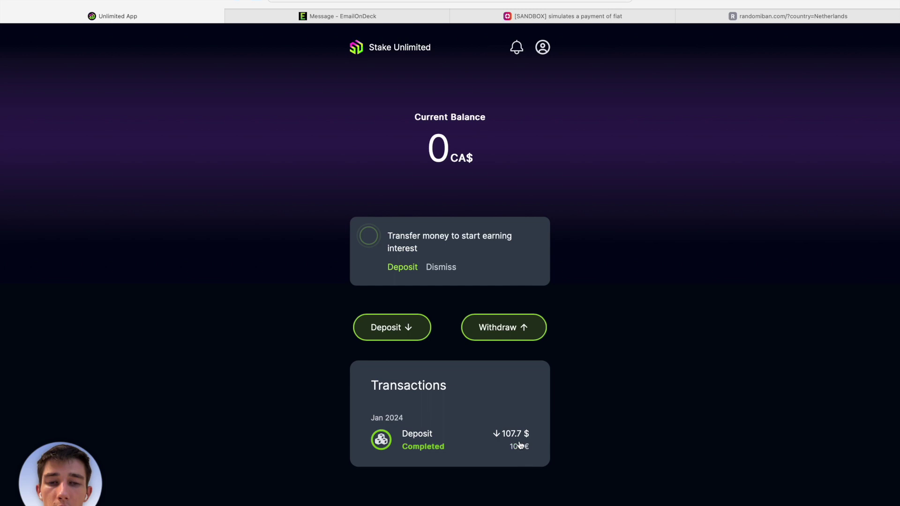
# Open the completed 100 EUR deposit entry to view its +107.7 $ details.
pyautogui.click(459, 446)
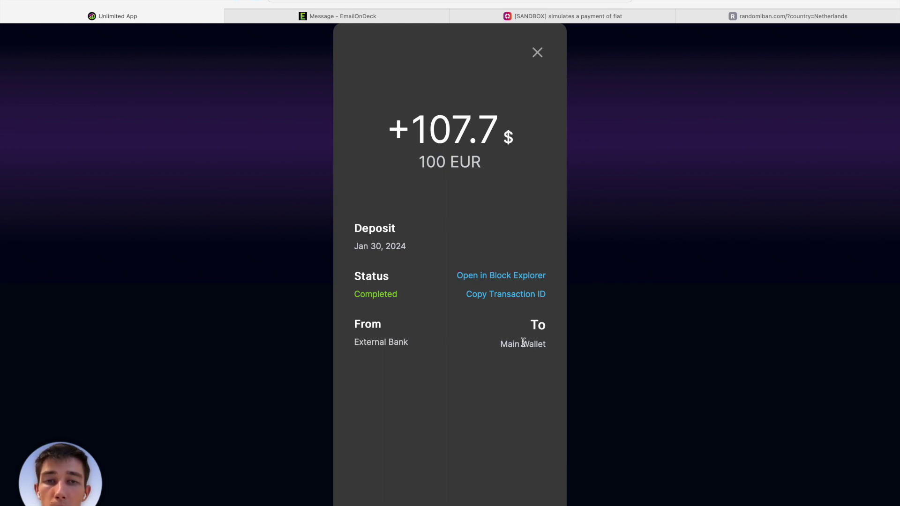
# Inspect the deposit on Polygonscan: a successful 107.7 USD Coin transfer on Mumbai testnet.
pyautogui.click(532, 279)
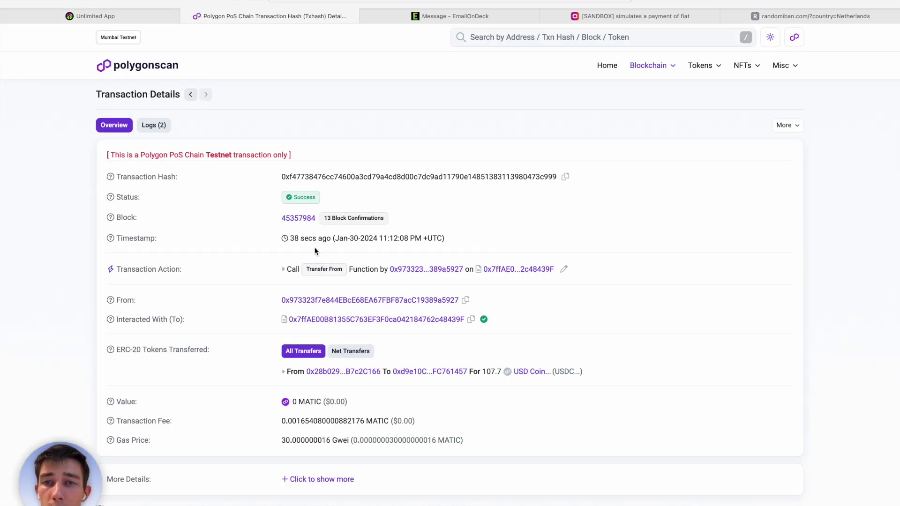
pyautogui.moveTo(291, 240); pyautogui.dragTo(331, 238)
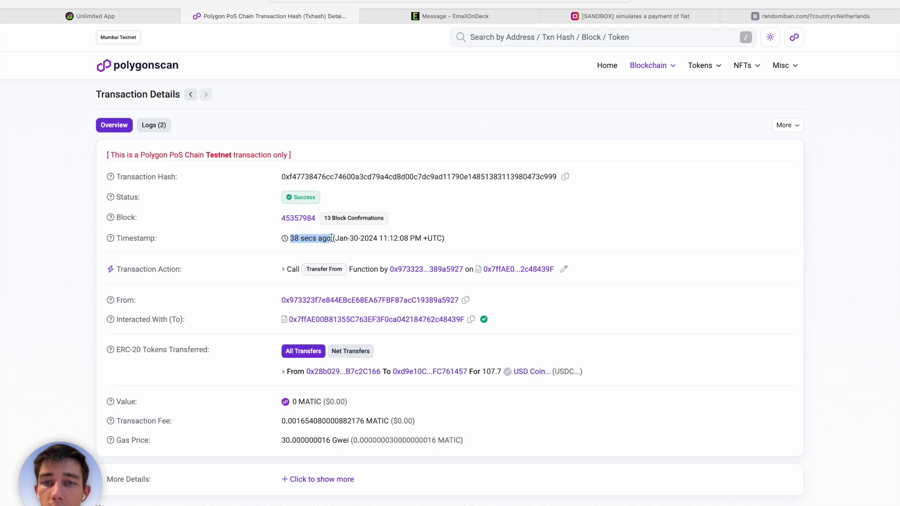
pyautogui.click(336, 245)
pyautogui.scroll(-3, 336, 245)
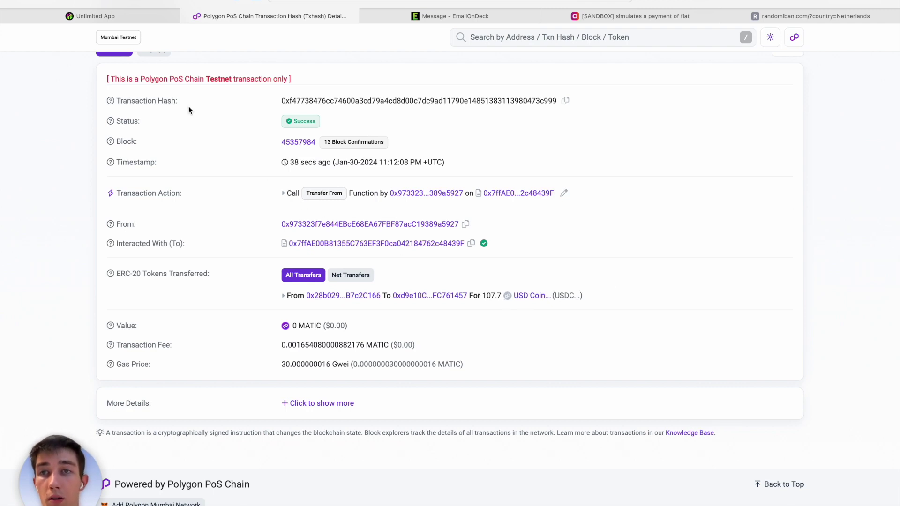
pyautogui.click(142, 17)
# Close the details panel for the 107.7 deposit.
pyautogui.doubleClick(439, 130)
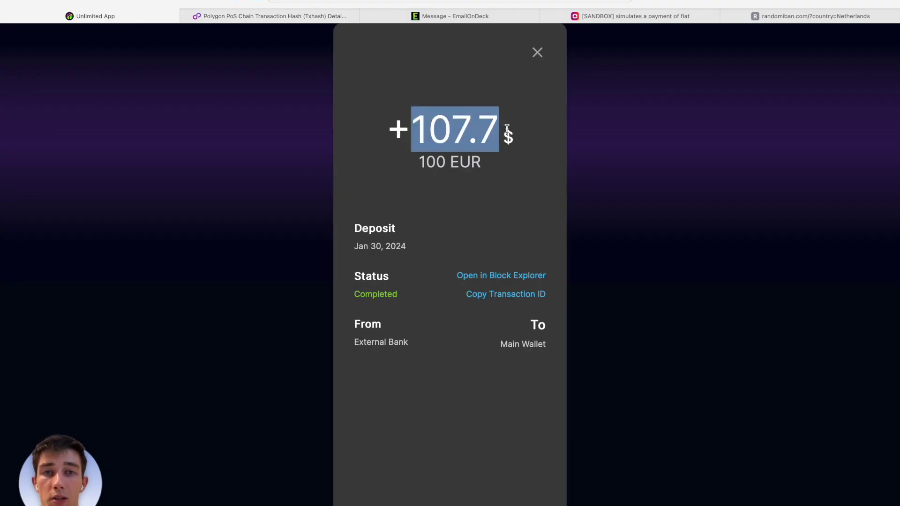
pyautogui.click(551, 123)
pyautogui.click(538, 52)
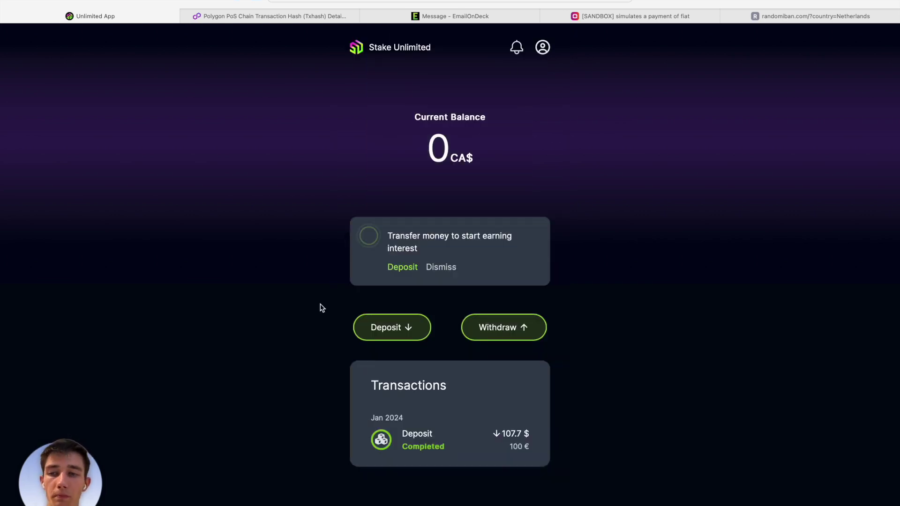
# Start a new deposit, enter 200 EUR, and submit it.
pyautogui.click(389, 334)
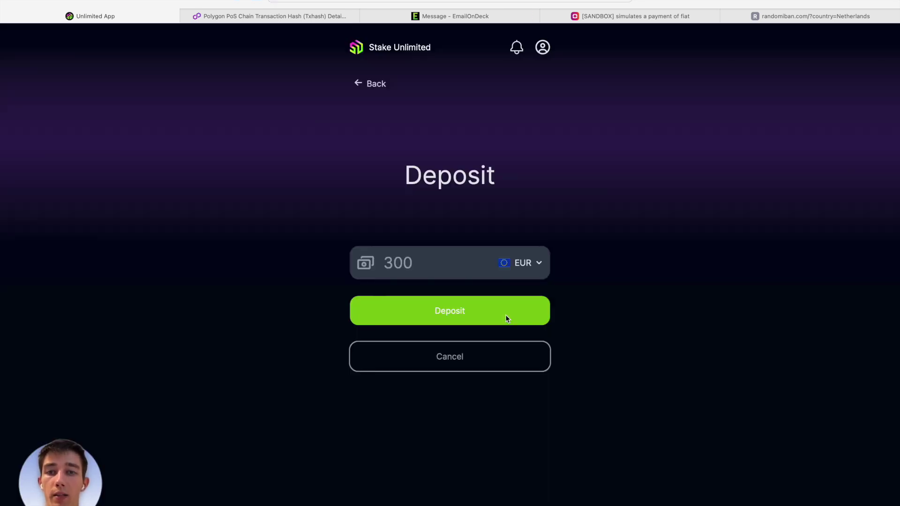
pyautogui.click(442, 271)
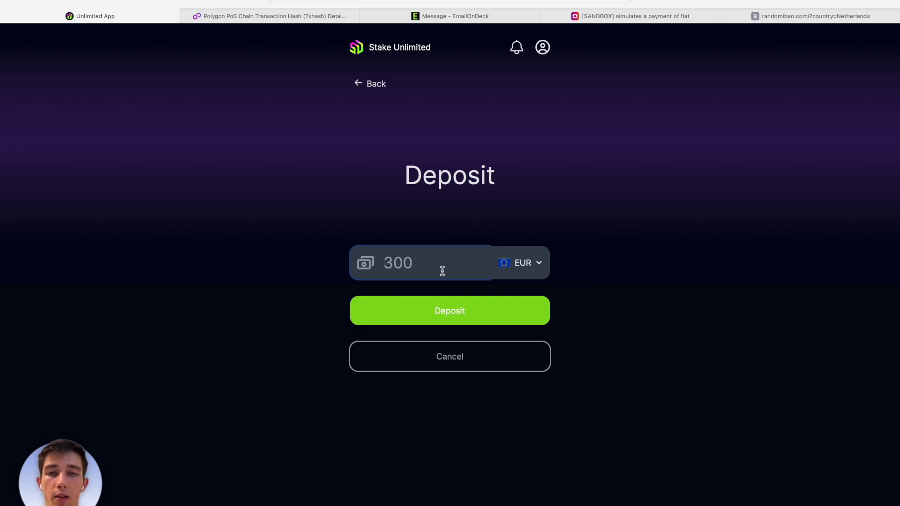
pyautogui.write('200')
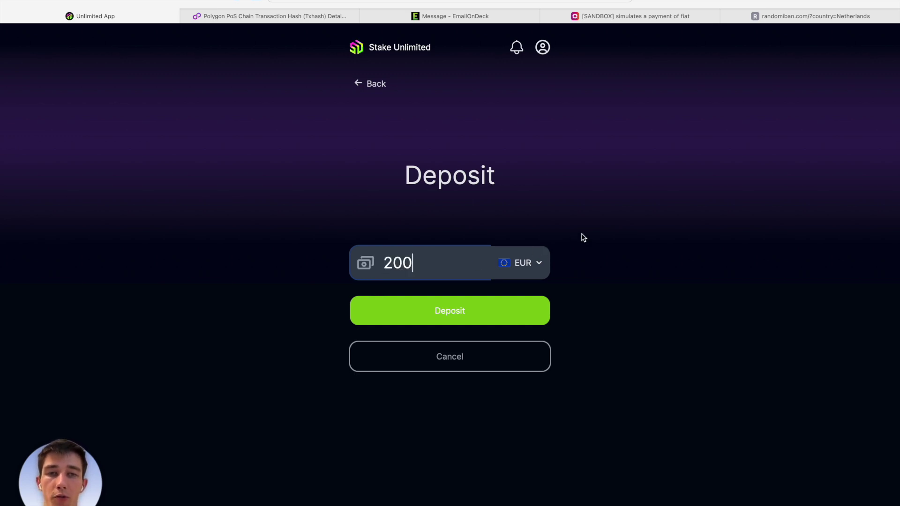
pyautogui.click(506, 319)
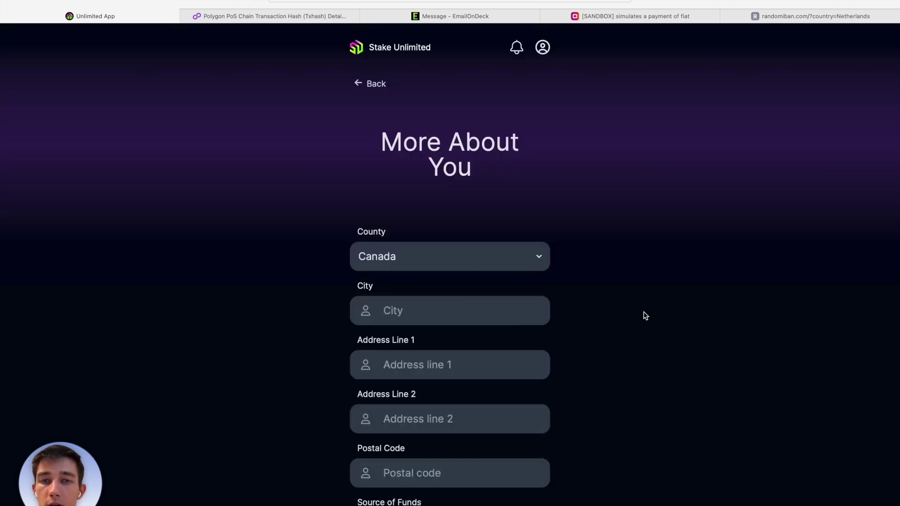
# Choose Estonia as the county and enter Talinn as the city.
pyautogui.scroll(-4, 645, 315)
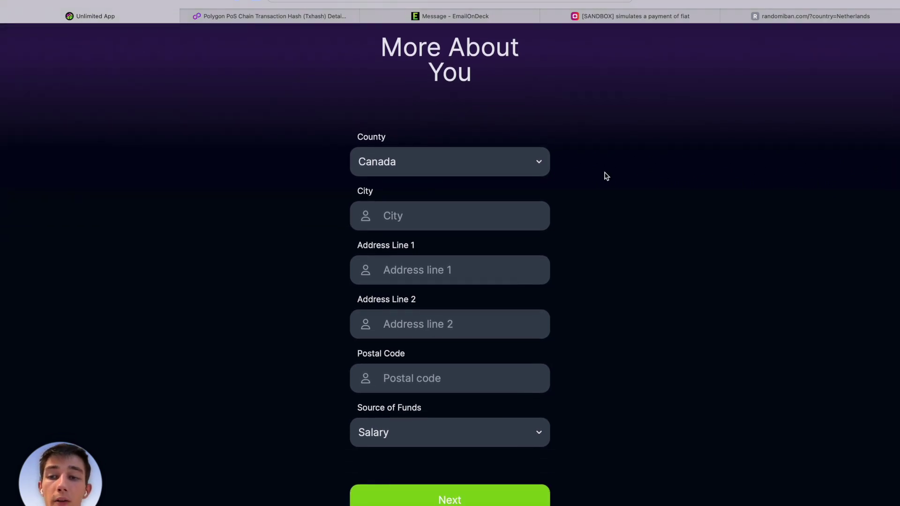
pyautogui.click(502, 167)
pyautogui.scroll(-5, 469, 255)
pyautogui.scroll(-12, 470, 259)
pyautogui.scroll(-10, 469, 259)
pyautogui.scroll(3, 470, 260)
pyautogui.click(453, 248)
pyautogui.click(425, 217)
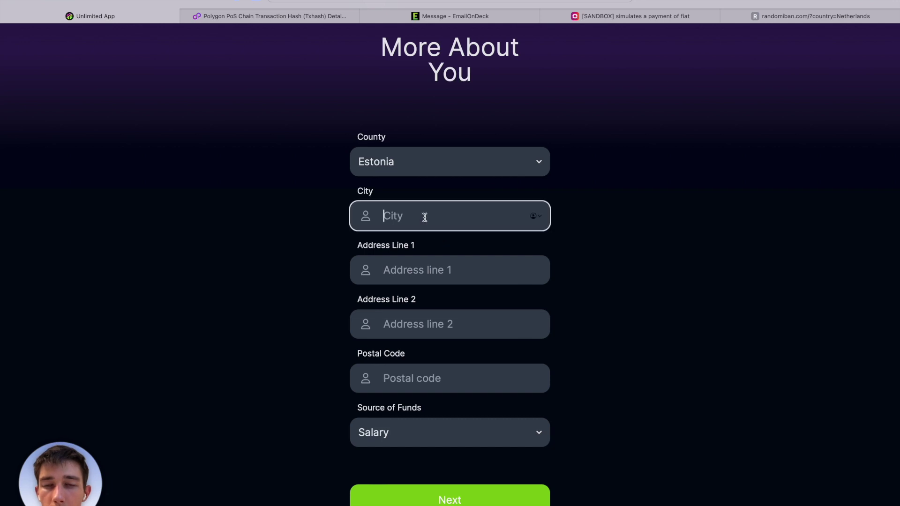
pyautogui.write('Talinn')
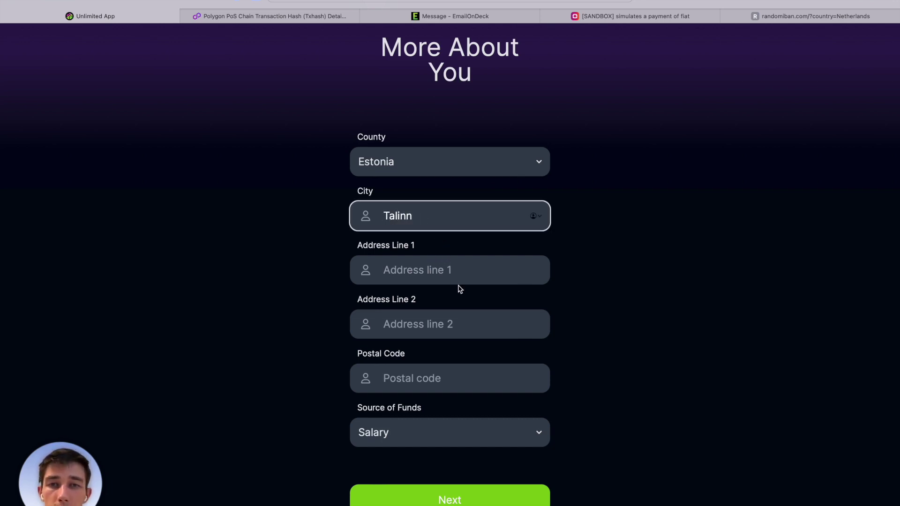
# Enter address line 'addr' and postal code 134534, keep Salary as source of funds, and submit.
pyautogui.click(427, 323)
pyautogui.click(422, 292)
pyautogui.click(421, 276)
pyautogui.write('addr')
pyautogui.click(423, 373)
pyautogui.write('134534')
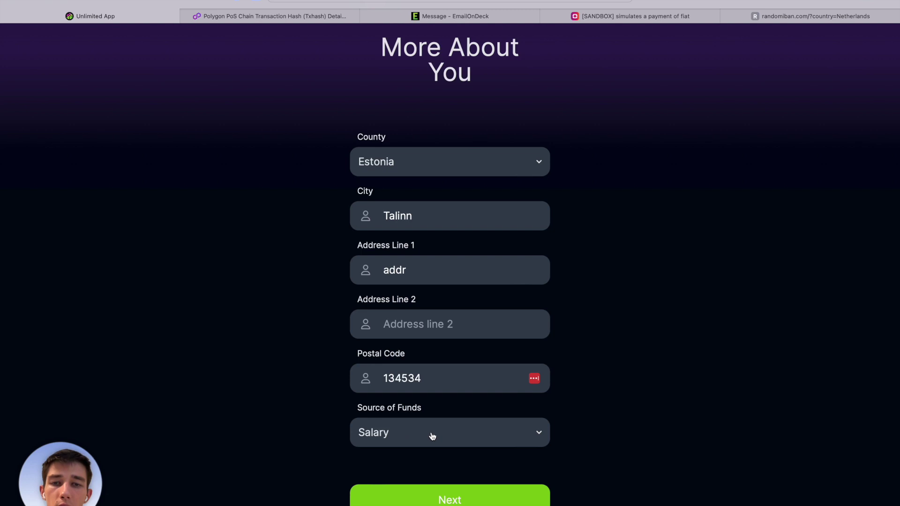
pyautogui.click(432, 435)
pyautogui.click(468, 445)
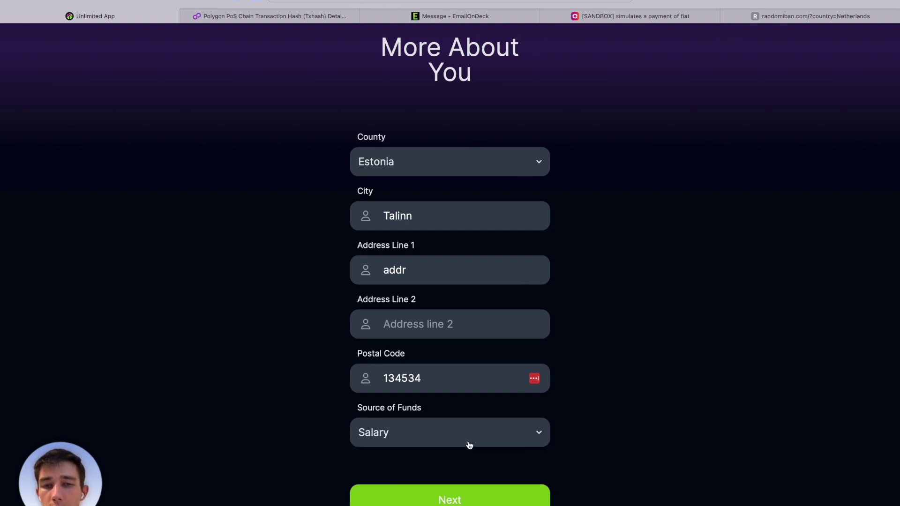
pyautogui.click(505, 497)
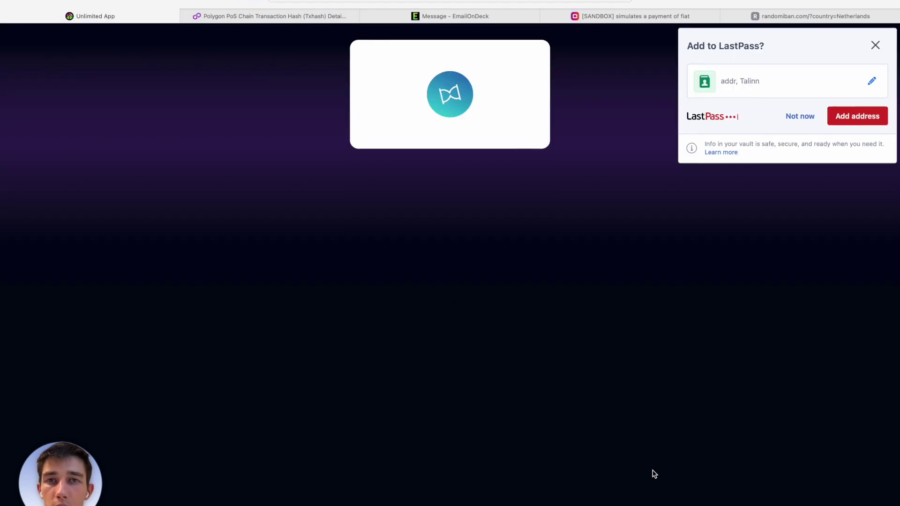
# Dismiss the password manager prompt, declare non-US residence, and choose an Estonian driver's license.
pyautogui.click(799, 118)
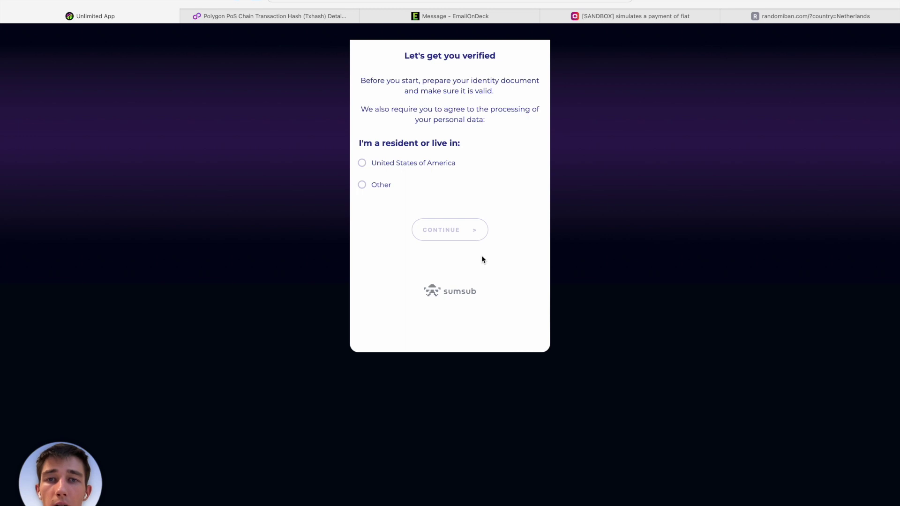
pyautogui.click(379, 185)
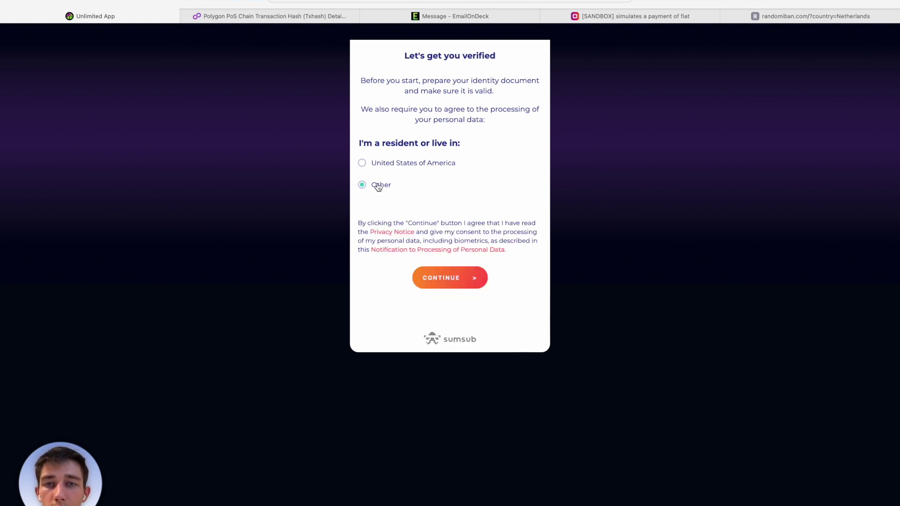
pyautogui.click(451, 277)
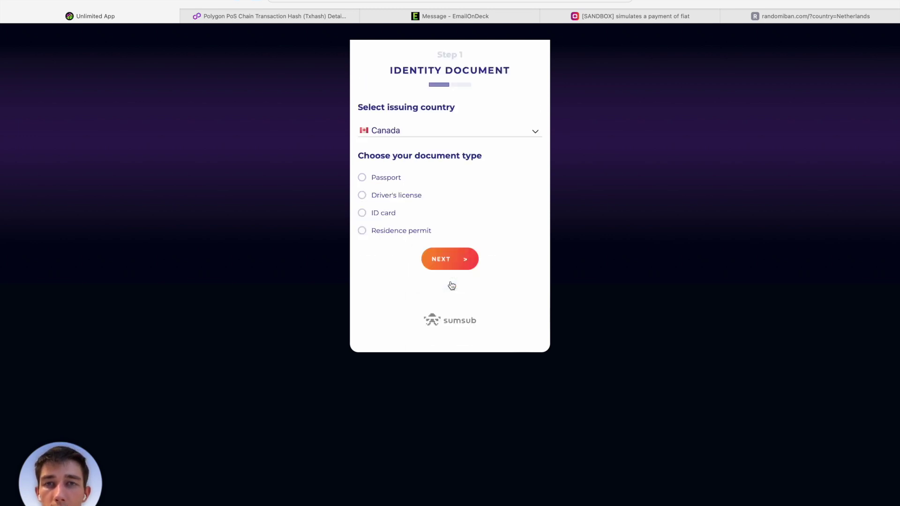
pyautogui.click(407, 131)
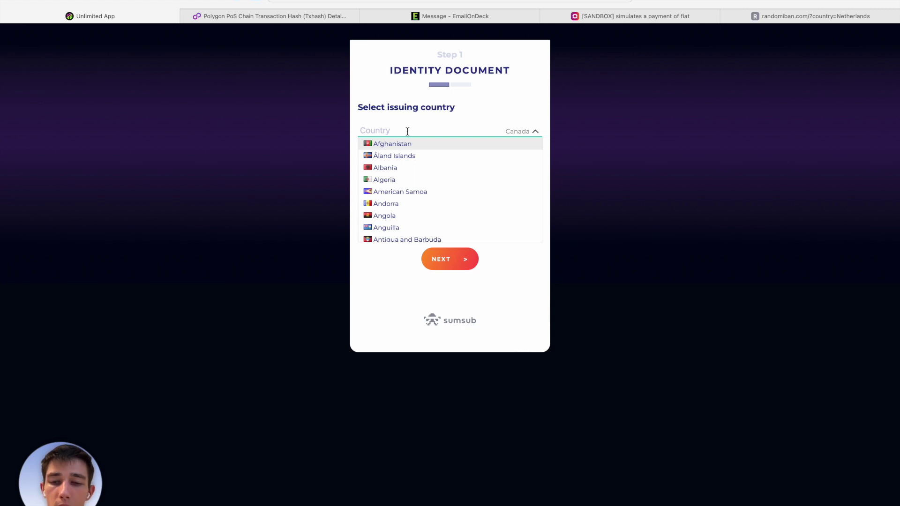
pyautogui.write('es')
pyautogui.click(412, 158)
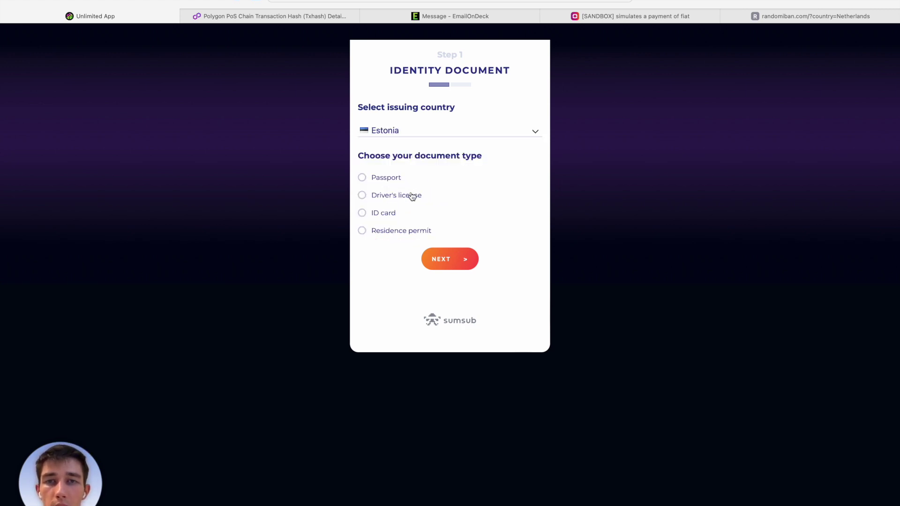
pyautogui.click(412, 197)
# Upload driving front.png as the licence front and continue to the selfie step.
pyautogui.scroll(-3, 454, 201)
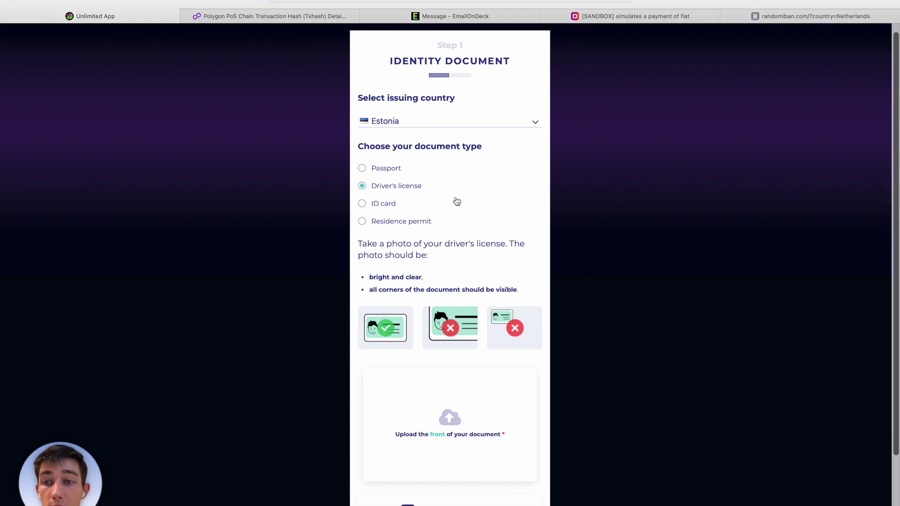
pyautogui.click(462, 369)
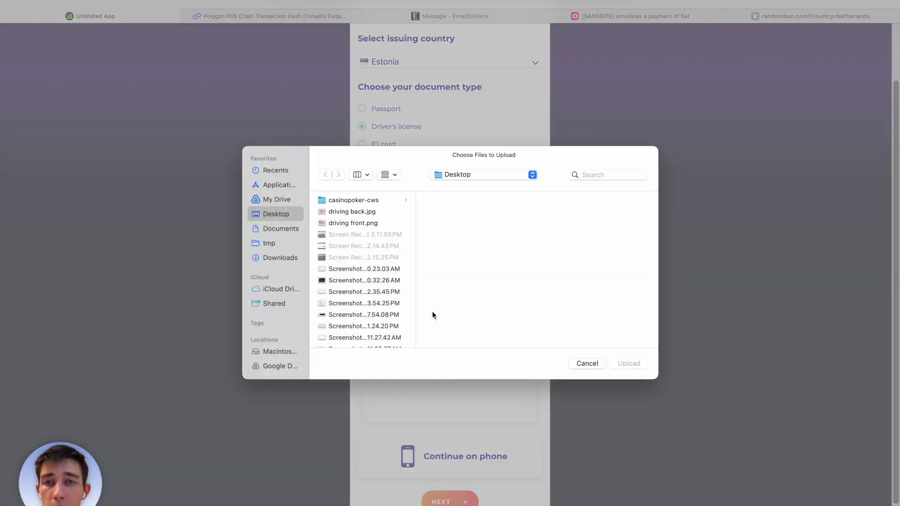
pyautogui.click(374, 223)
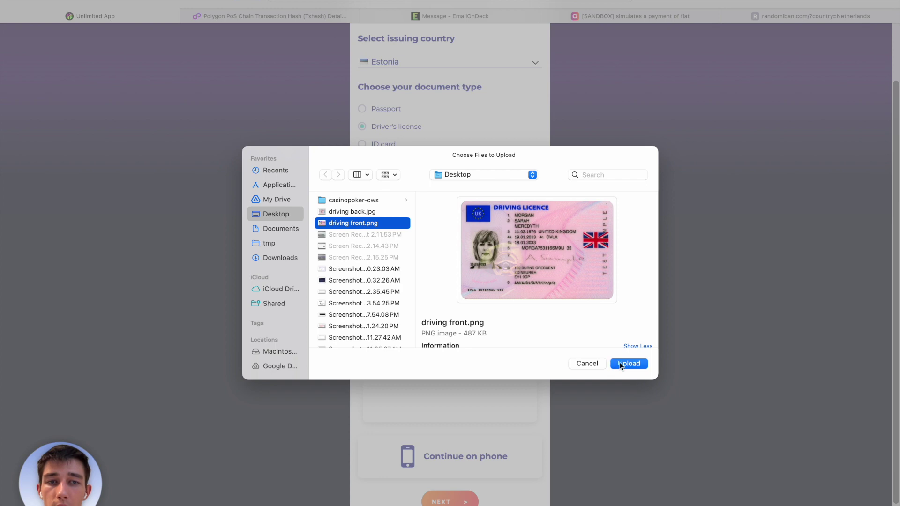
pyautogui.click(623, 363)
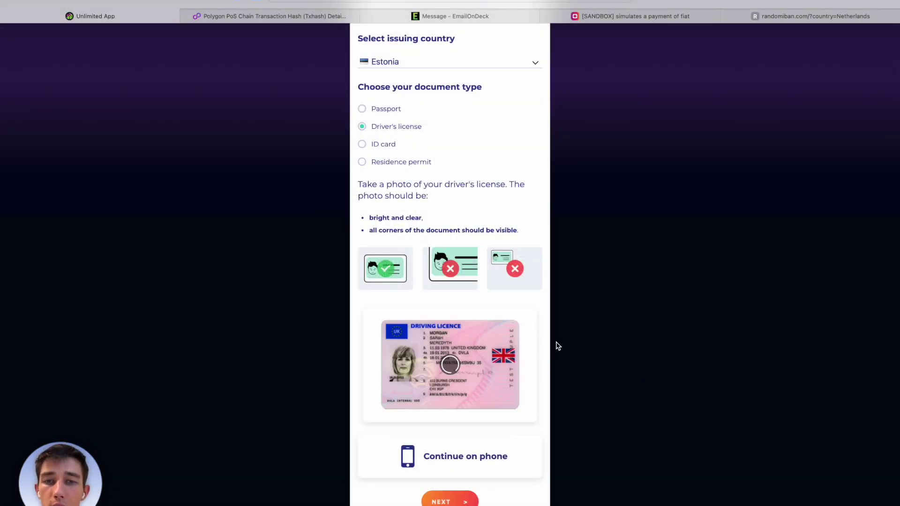
pyautogui.scroll(-2, 558, 346)
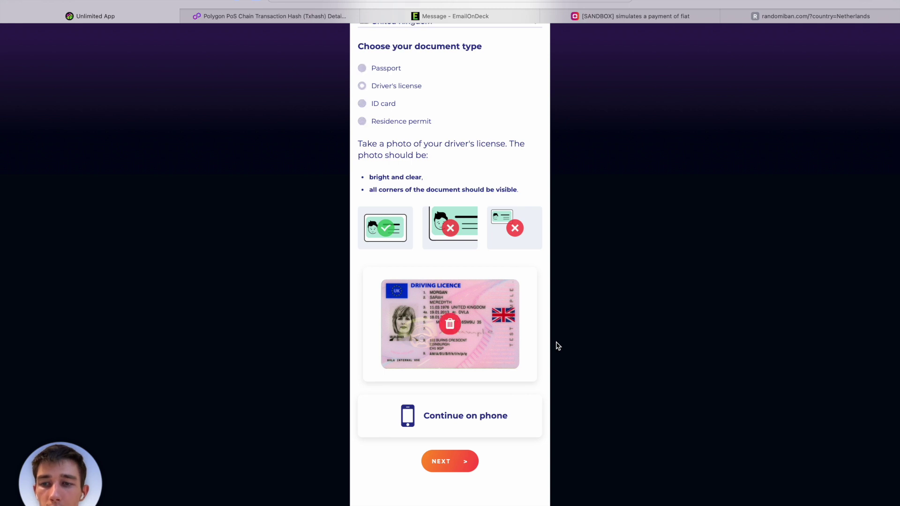
pyautogui.scroll(5, 517, 282)
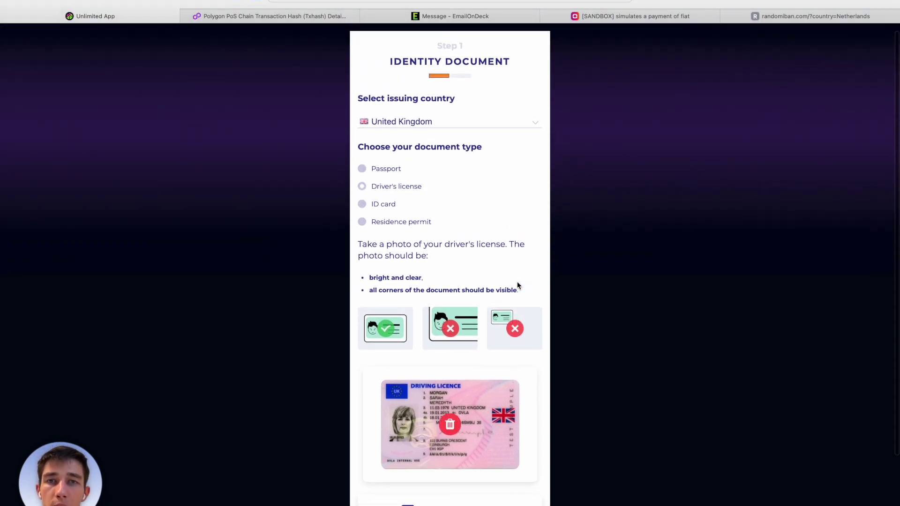
pyautogui.scroll(-3, 518, 285)
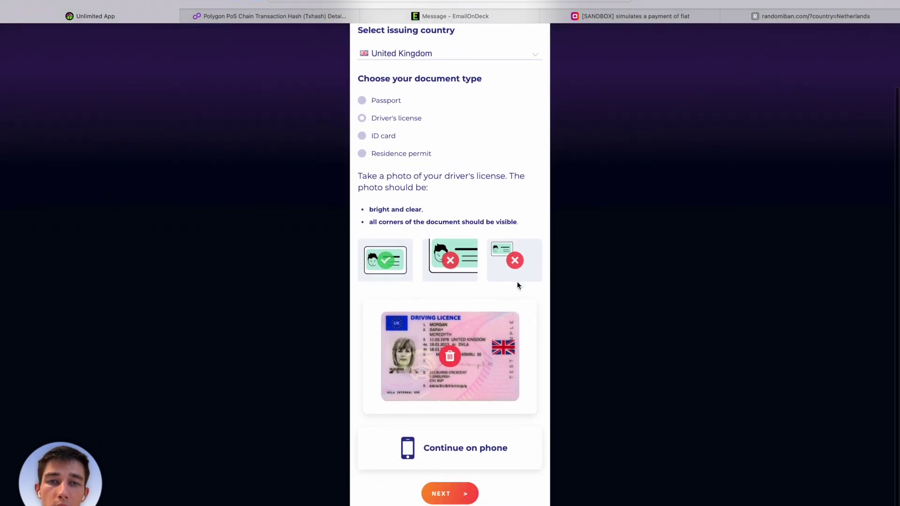
pyautogui.click(451, 491)
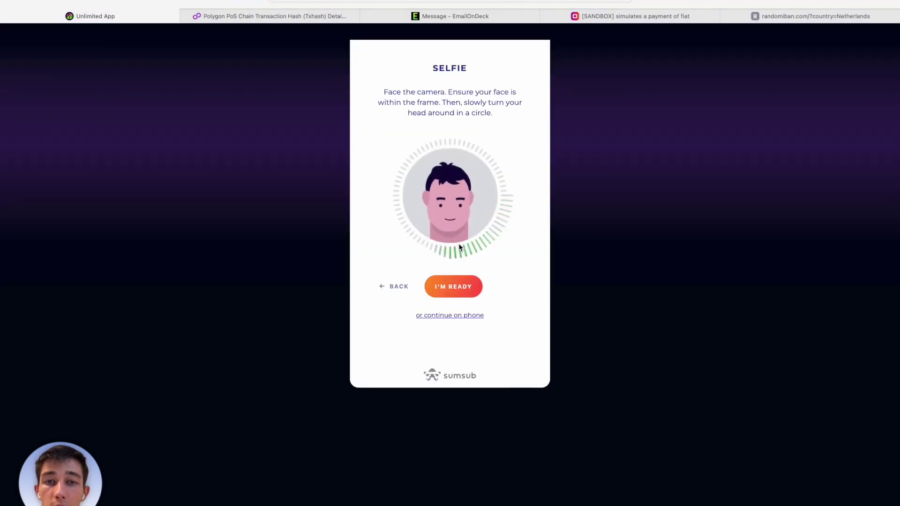
# Start the selfie check with camera access allowed, then submit the verification for processing.
pyautogui.click(458, 286)
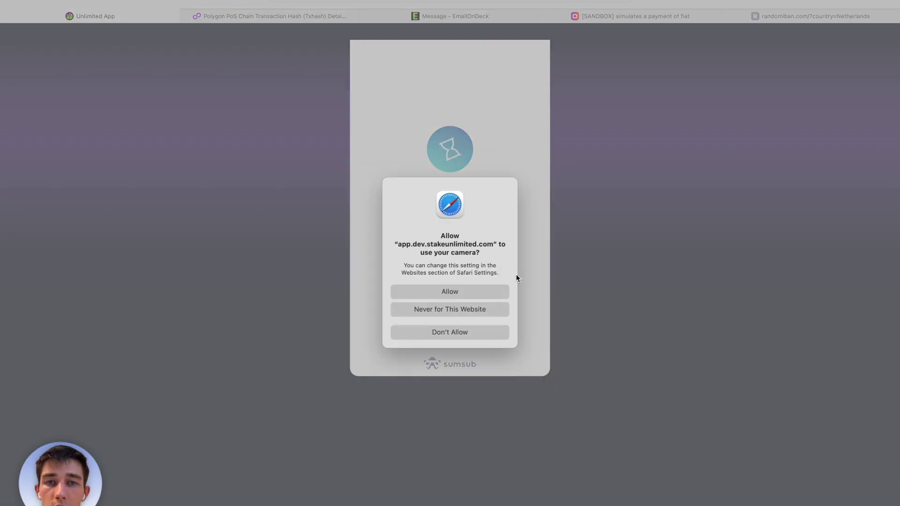
pyautogui.click(482, 291)
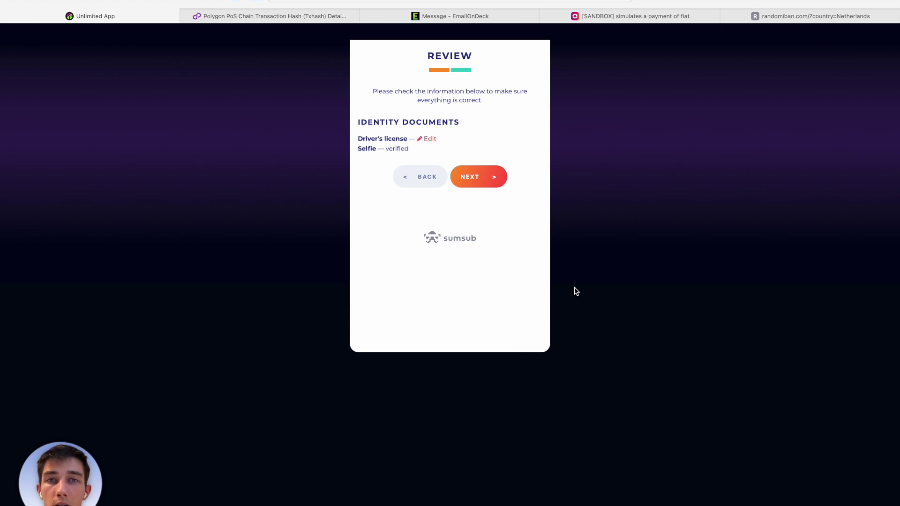
pyautogui.click(476, 177)
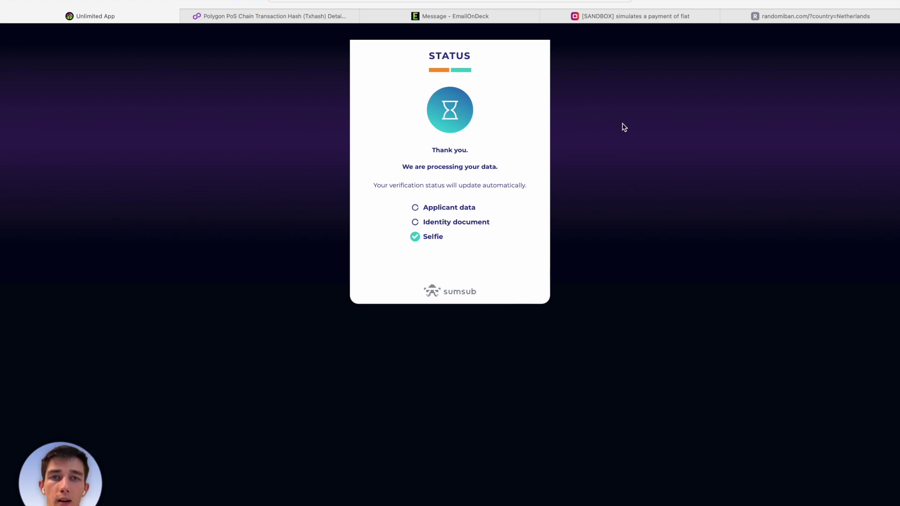
# In the API docs, send the sandbox Patch KYC verification status request with status FULL_USER.
pyautogui.click(626, 18)
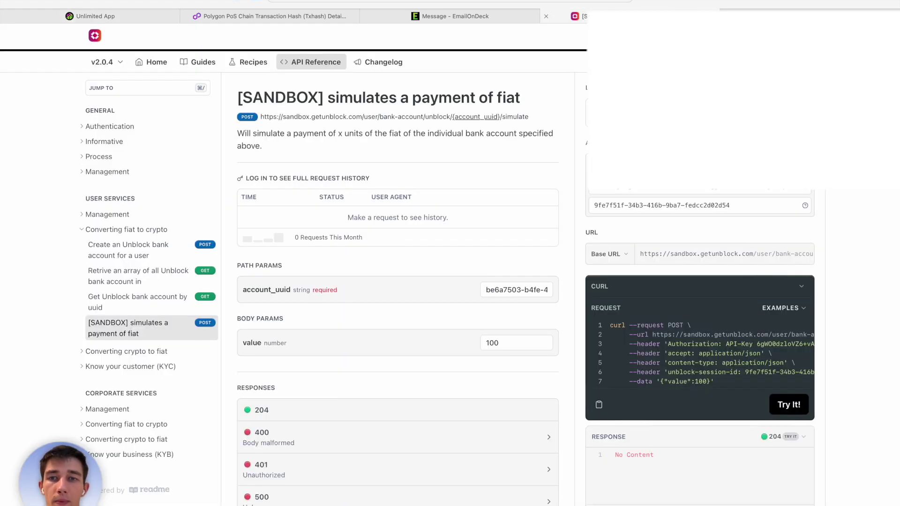
pyautogui.click(82, 231)
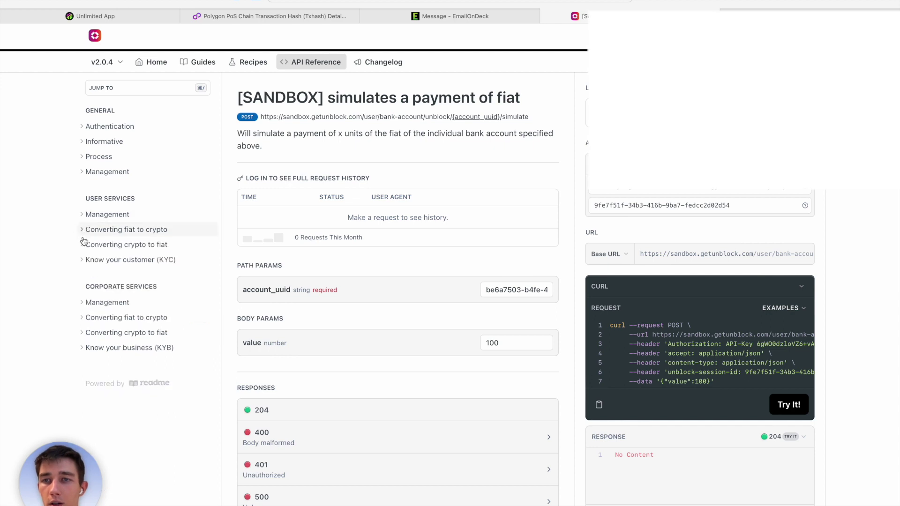
pyautogui.click(83, 260)
pyautogui.click(152, 394)
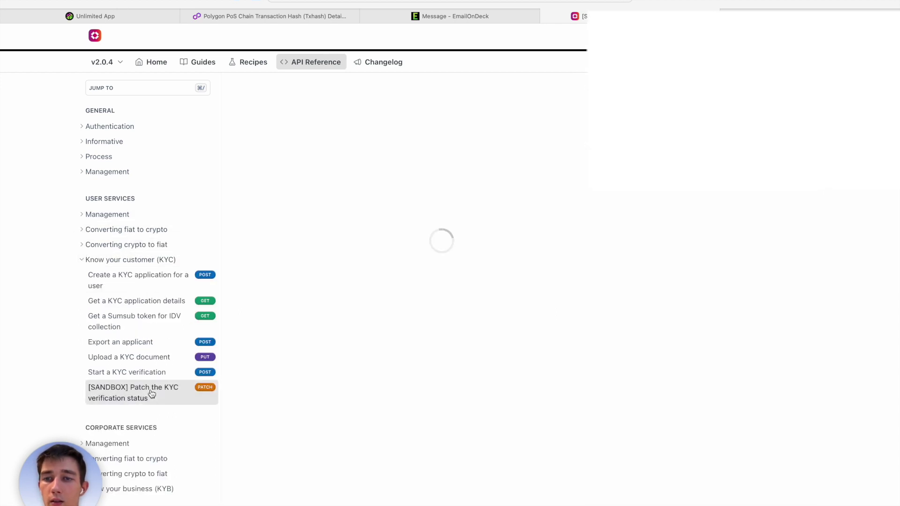
pyautogui.click(489, 313)
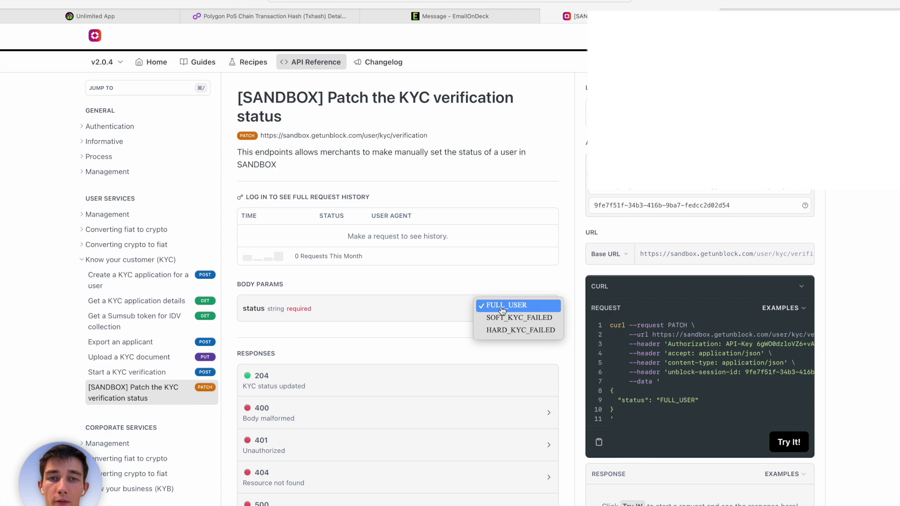
pyautogui.click(502, 308)
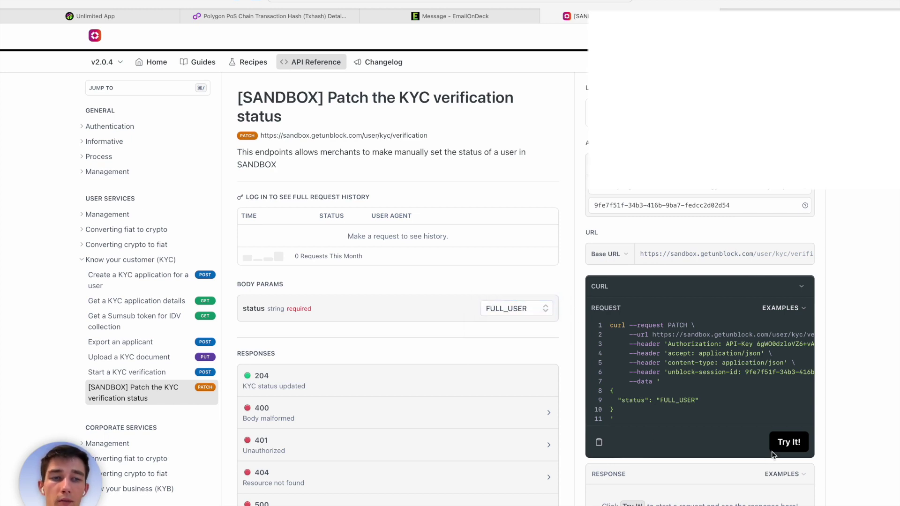
pyautogui.click(788, 442)
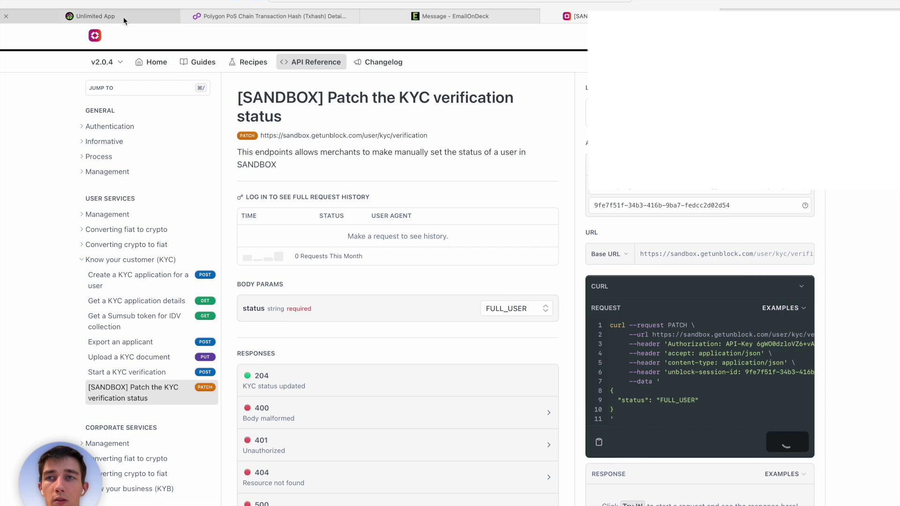
pyautogui.click(123, 17)
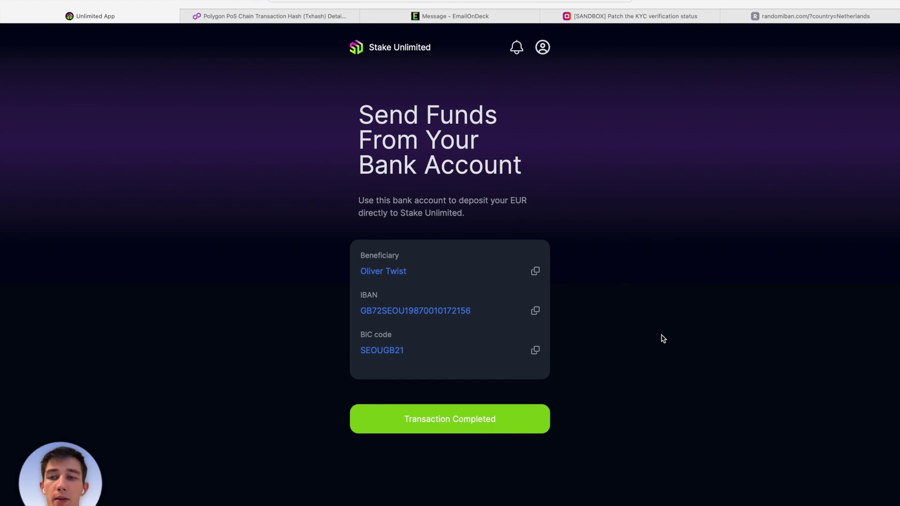
# Mark the bank transfer completed, submit a 1000 deposit, and confirm it back to the dashboard.
pyautogui.click(528, 418)
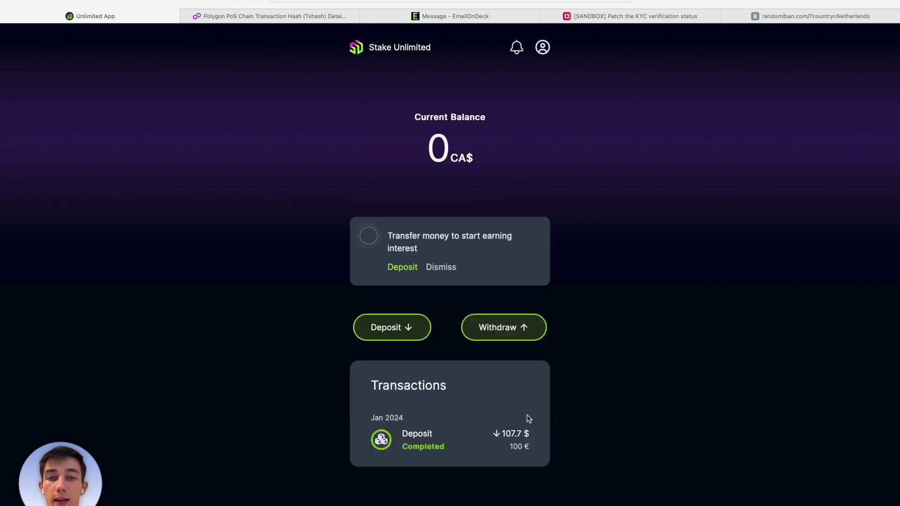
pyautogui.click(405, 340)
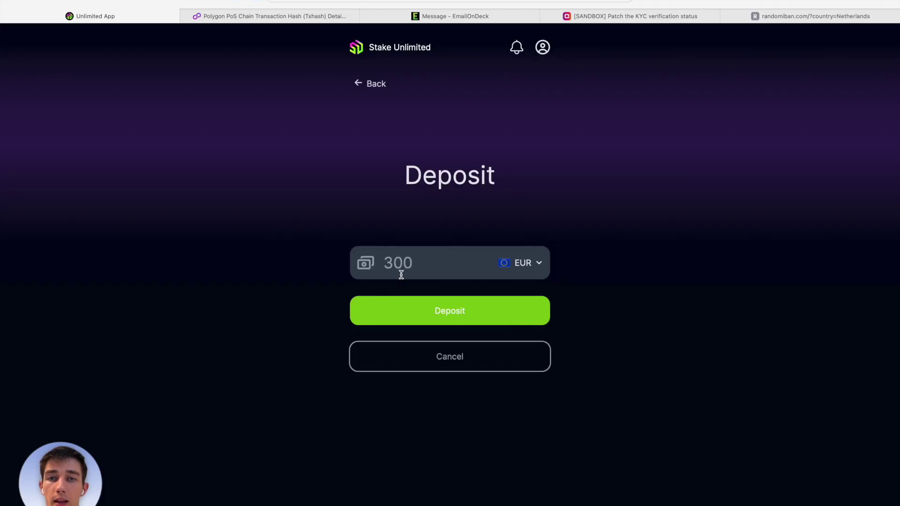
pyautogui.click(400, 270)
pyautogui.write('1000')
pyautogui.click(442, 312)
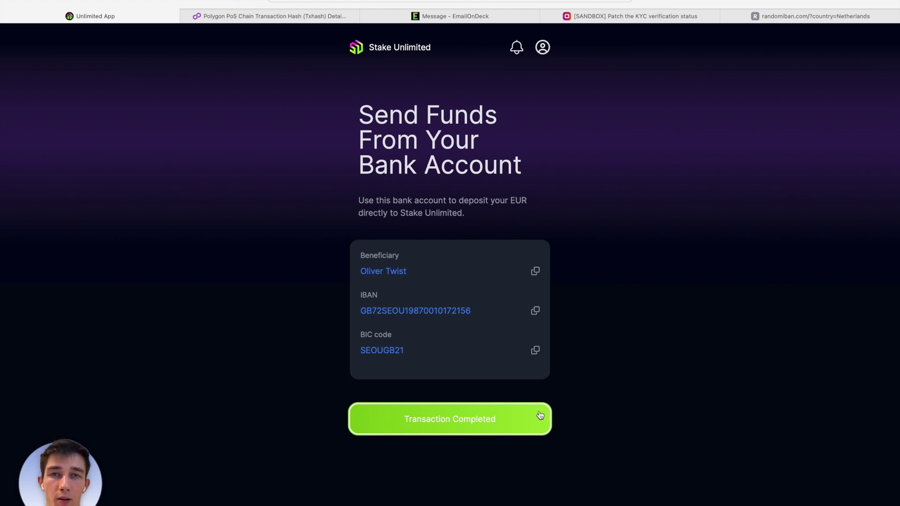
pyautogui.click(526, 421)
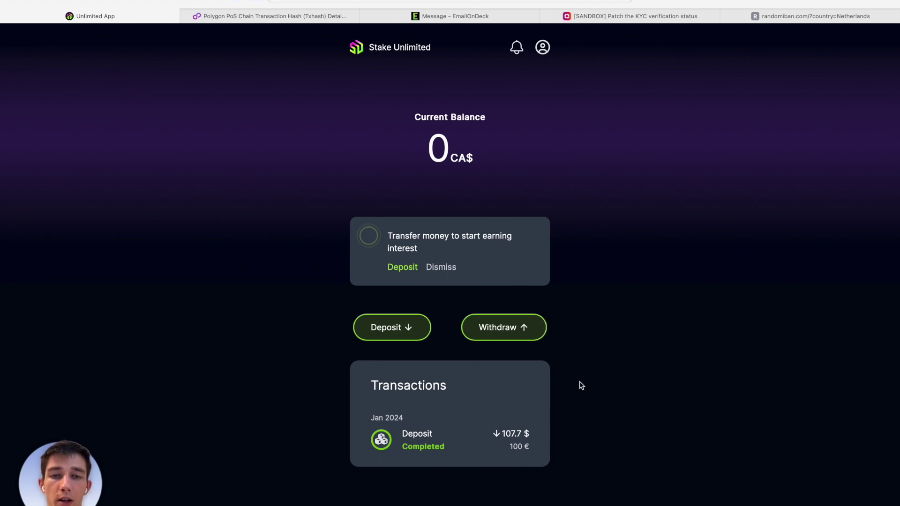
# Start a withdrawal with 100 EUR as the amount and submit it.
pyautogui.click(514, 337)
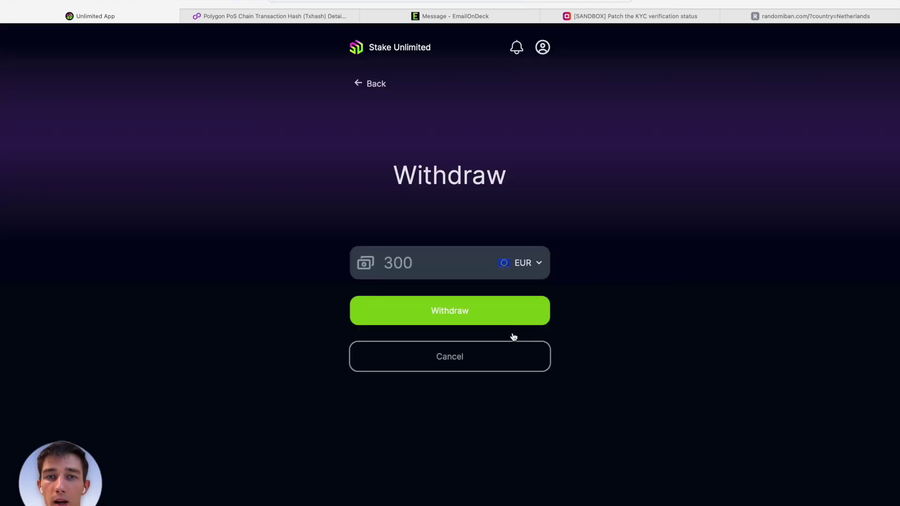
pyautogui.click(440, 266)
pyautogui.write('100')
pyautogui.click(610, 267)
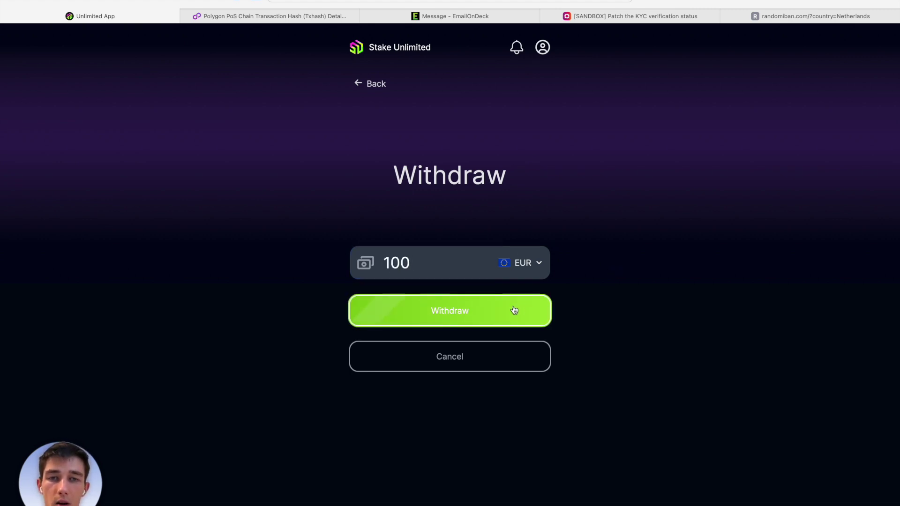
pyautogui.click(514, 310)
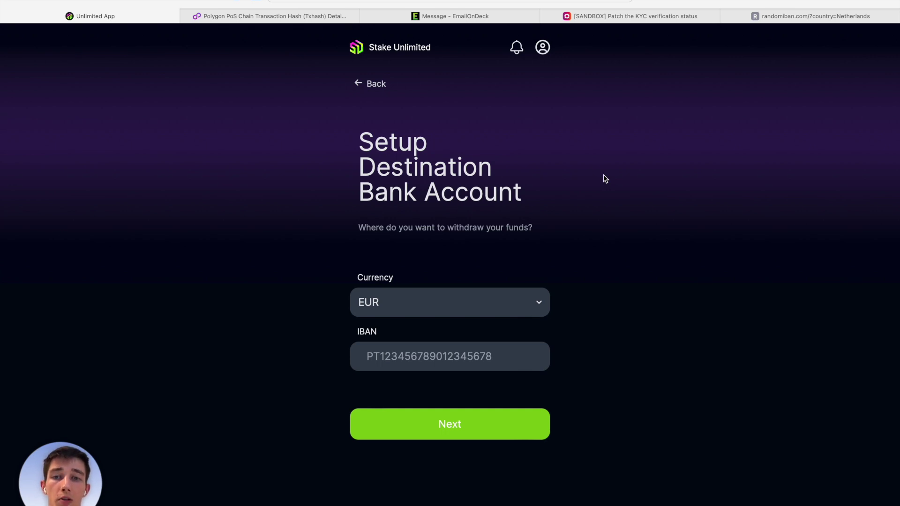
# On randomiban.com, set the country to Estonia and select the generated Estonian IBAN.
pyautogui.click(755, 17)
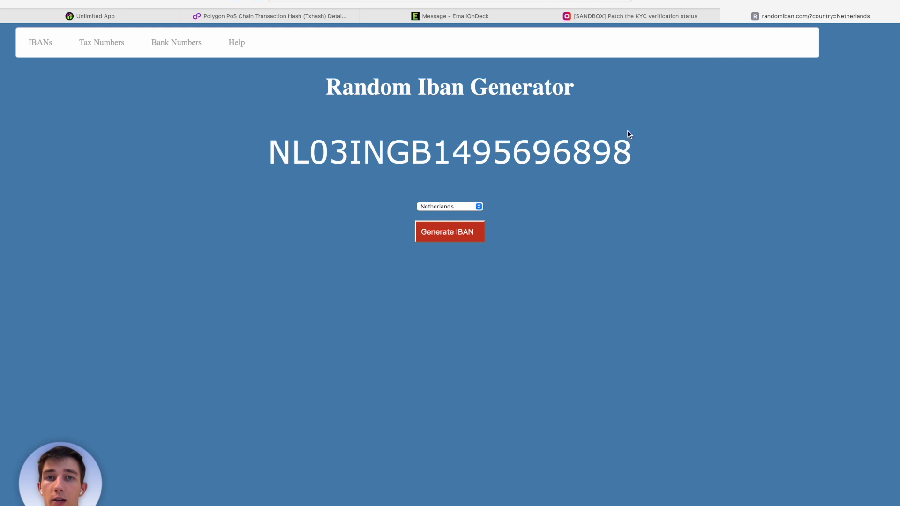
pyautogui.click(468, 207)
pyautogui.scroll(5, 455, 174)
pyautogui.scroll(6, 455, 174)
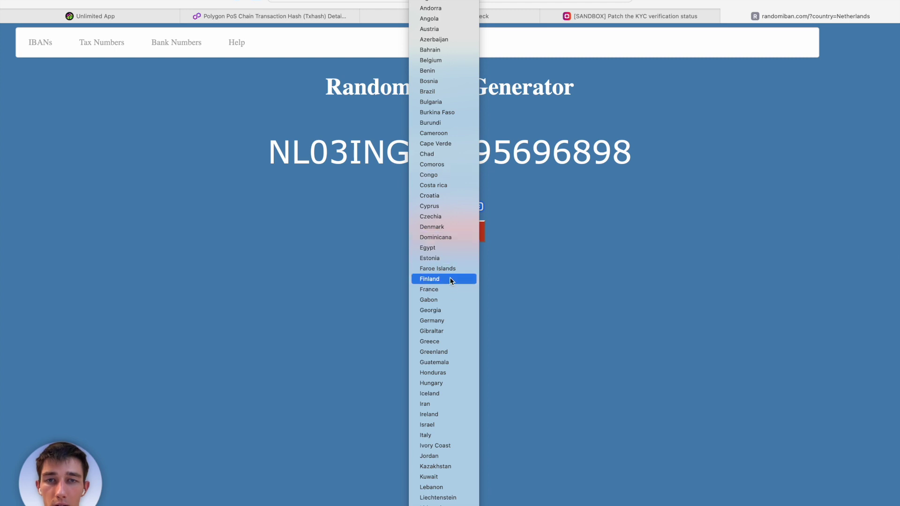
pyautogui.press('Escape')
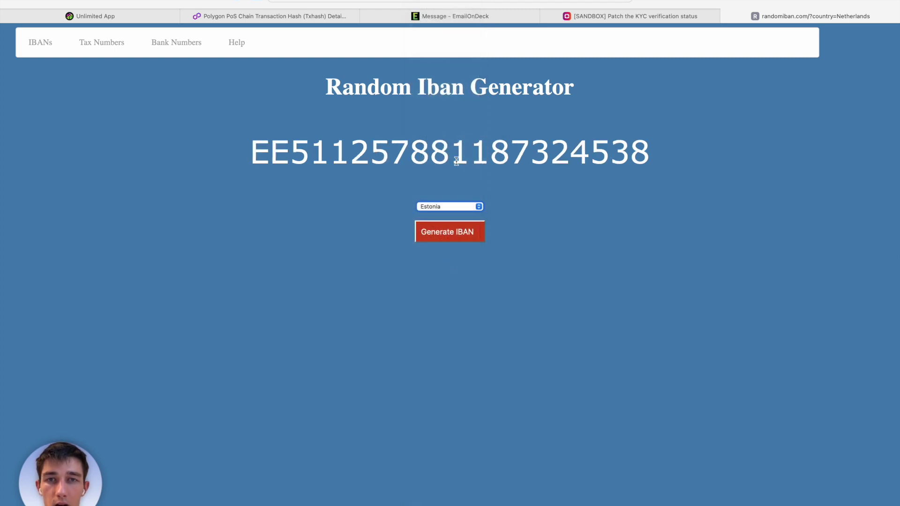
pyautogui.doubleClick(403, 150)
pyautogui.press('super+c')
pyautogui.click(223, 96)
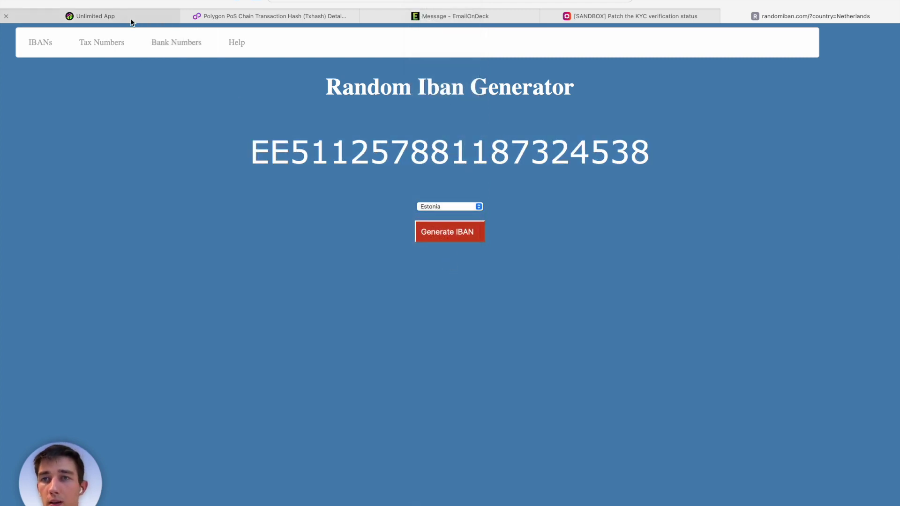
pyautogui.click(132, 18)
# Paste the generated Estonian IBAN into the IBAN field and save the destination account.
pyautogui.click(390, 347)
pyautogui.press('super+v')
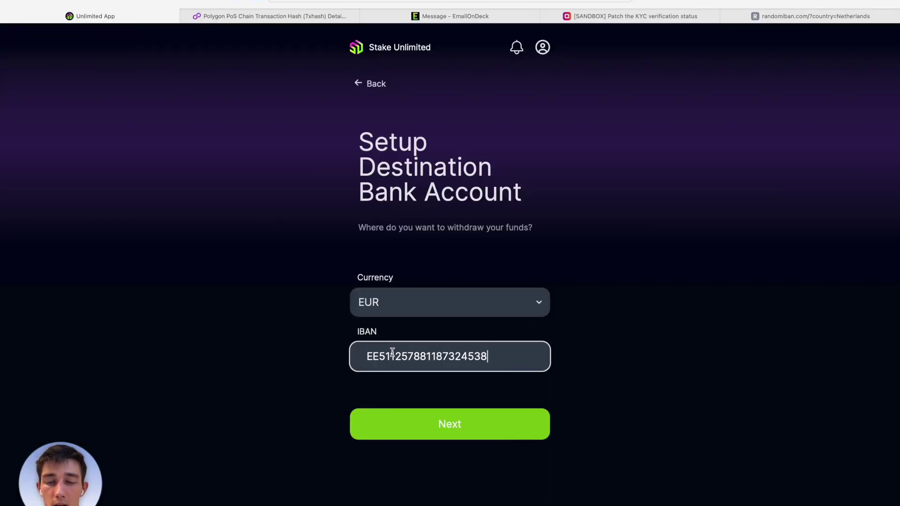
pyautogui.click(434, 424)
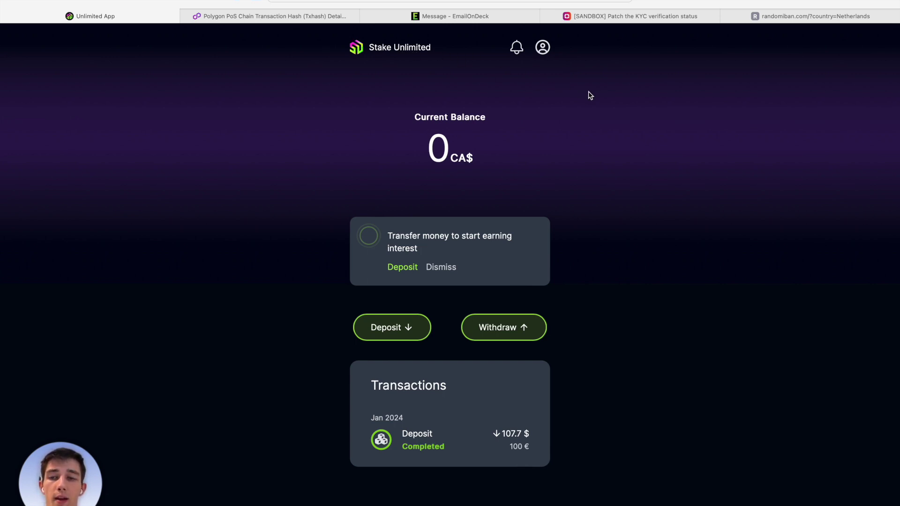
# Run Get user's Unblock wallet with chain polygon and select the returned wallet address.
pyautogui.click(602, 19)
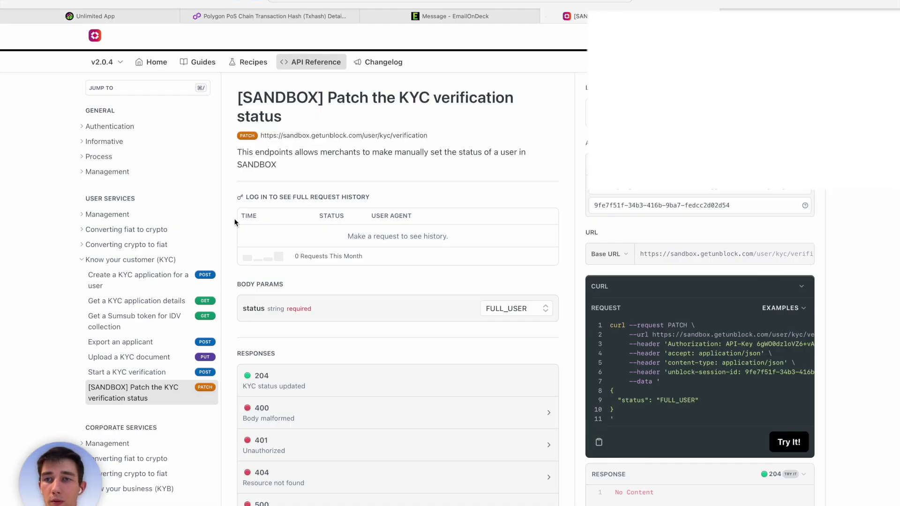
pyautogui.click(82, 260)
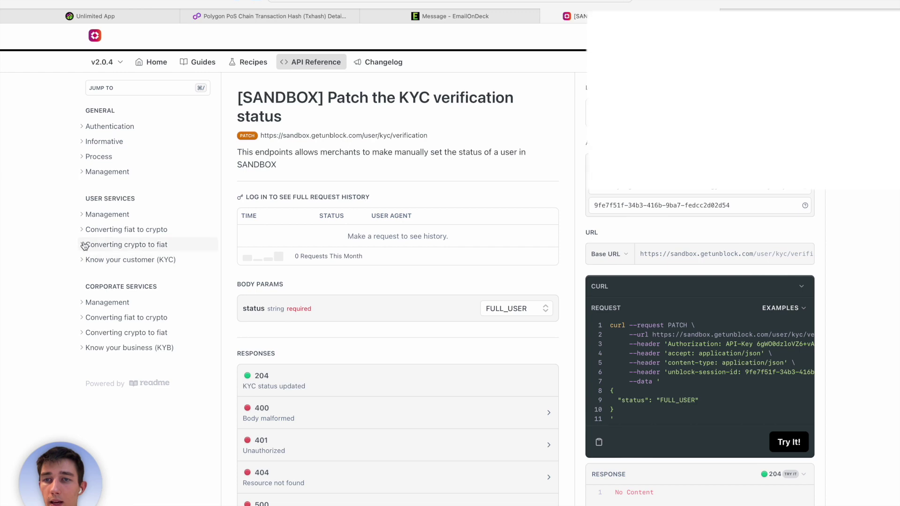
pyautogui.click(84, 245)
pyautogui.click(124, 259)
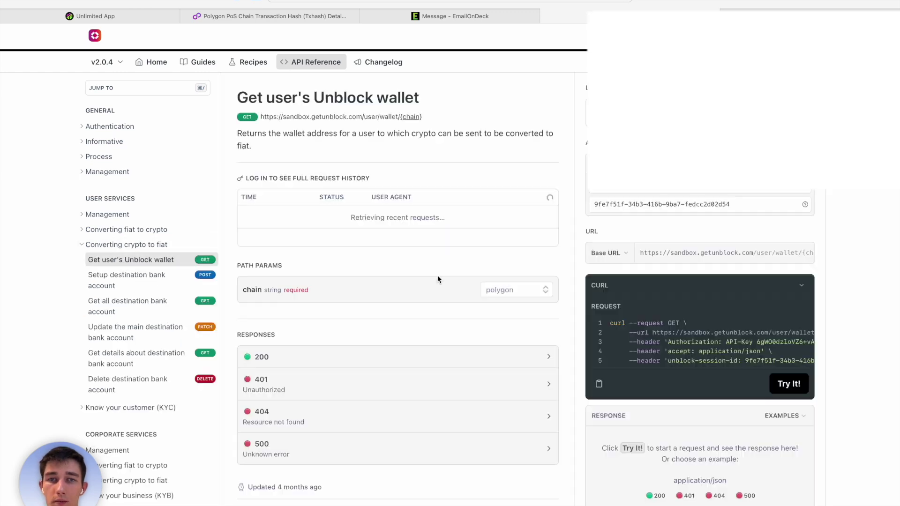
pyautogui.click(516, 290)
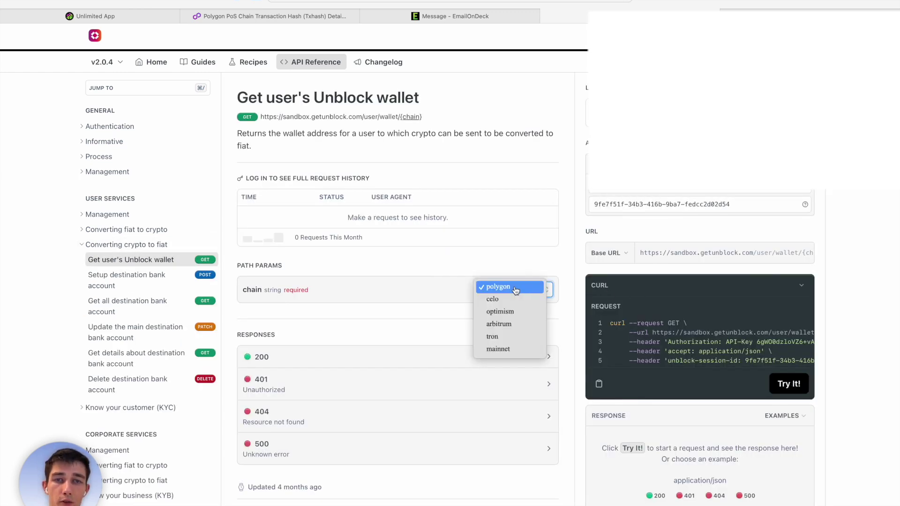
pyautogui.click(516, 290)
pyautogui.scroll(-1, 571, 317)
pyautogui.scroll(-2, 571, 317)
pyautogui.click(794, 330)
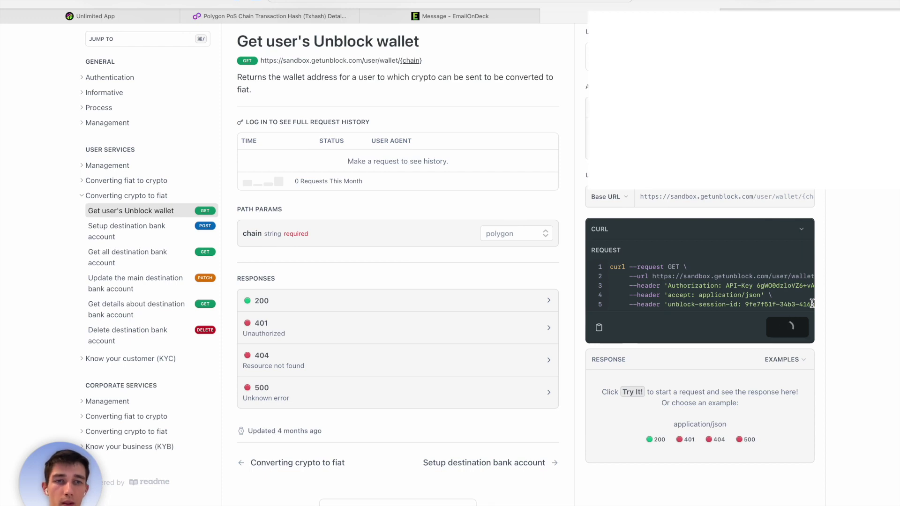
pyautogui.doubleClick(717, 402)
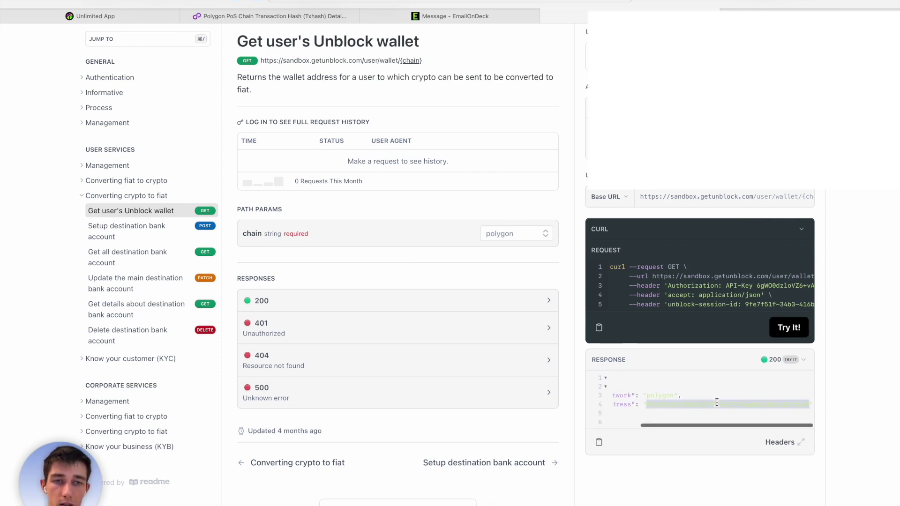
# Look up the pasted Unblock wallet address in Polygonscan and check its ERC-20 token transfers (none yet).
pyautogui.click(310, 19)
pyautogui.click(516, 37)
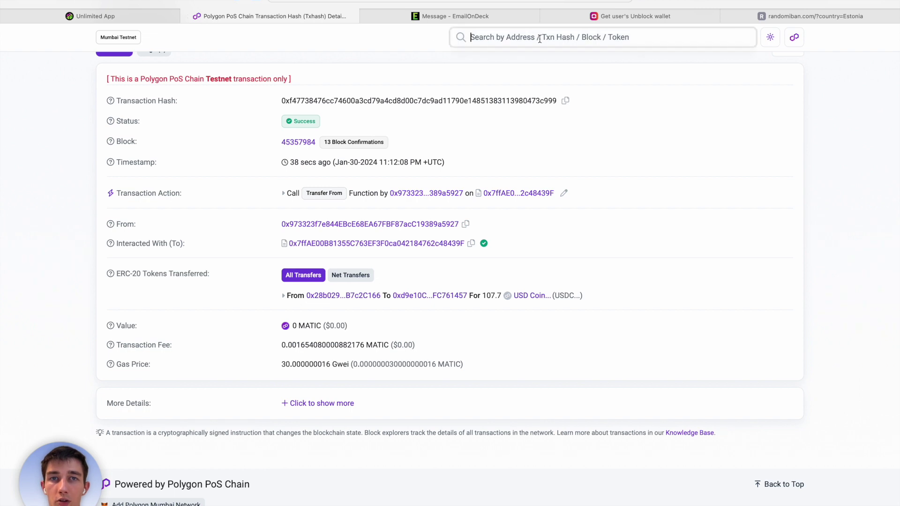
pyautogui.write('0x8e7b1be7d6d826f5b041747ead8e1004d624fb40')
pyautogui.press('Return')
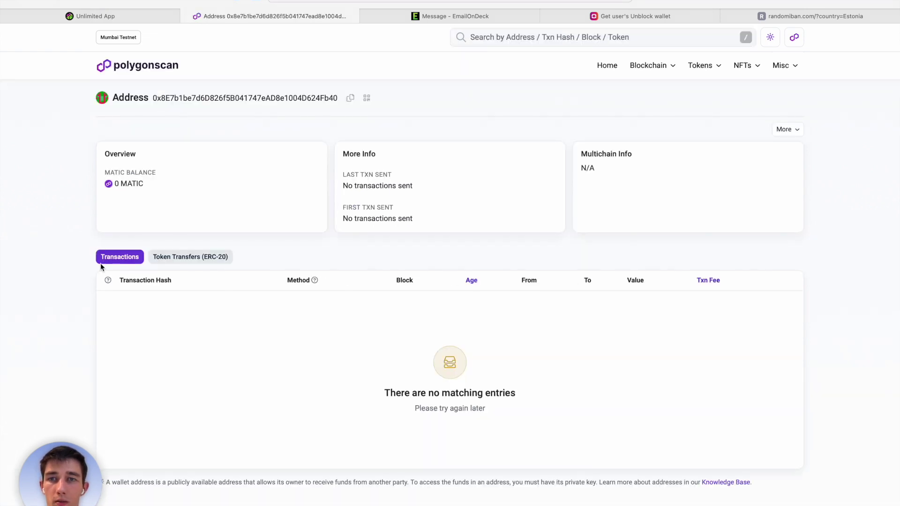
pyautogui.click(157, 255)
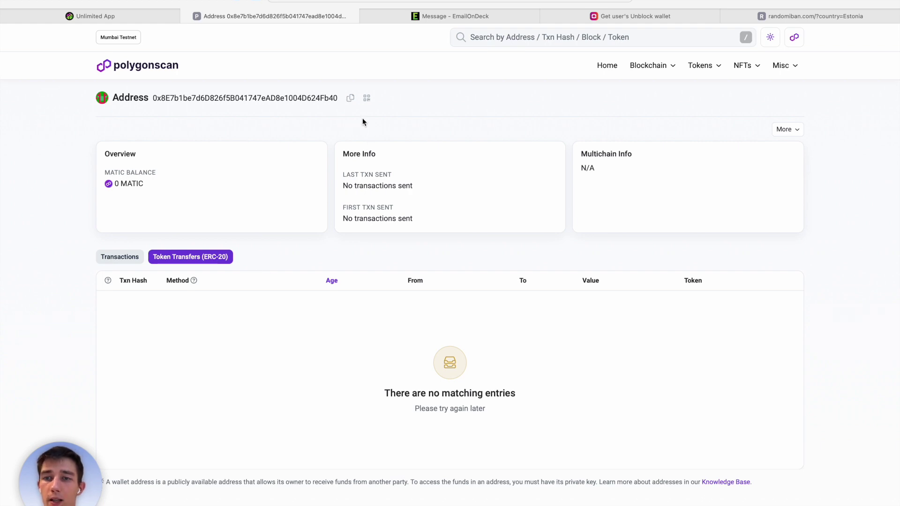
pyautogui.moveTo(337, 99); pyautogui.dragTo(150, 98)
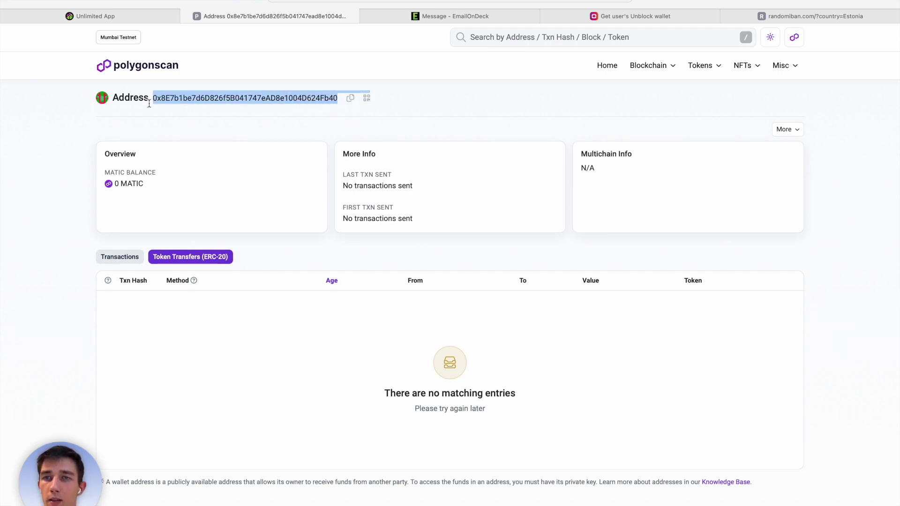
pyautogui.click(153, 99)
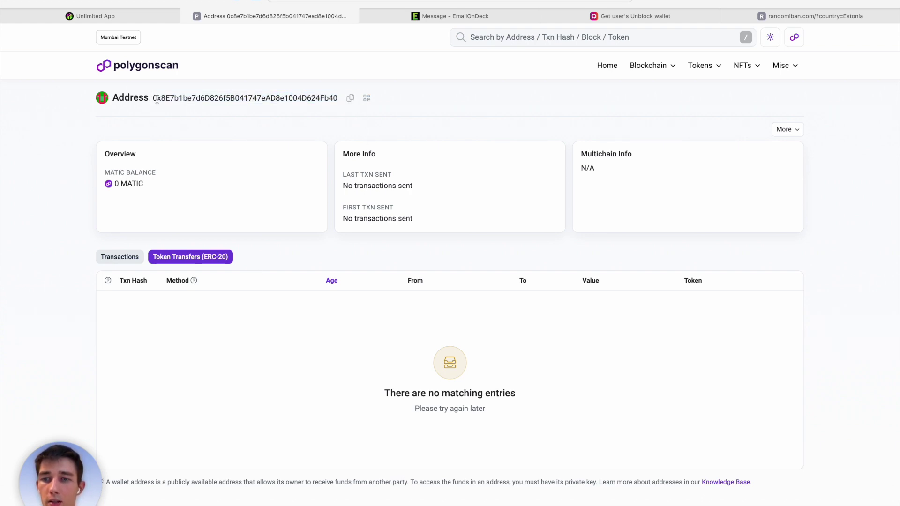
# After checking the Stake Unlimited dashboard and IBAN generator, copy the receiving wallet address from Polygonscan.
pyautogui.click(137, 21)
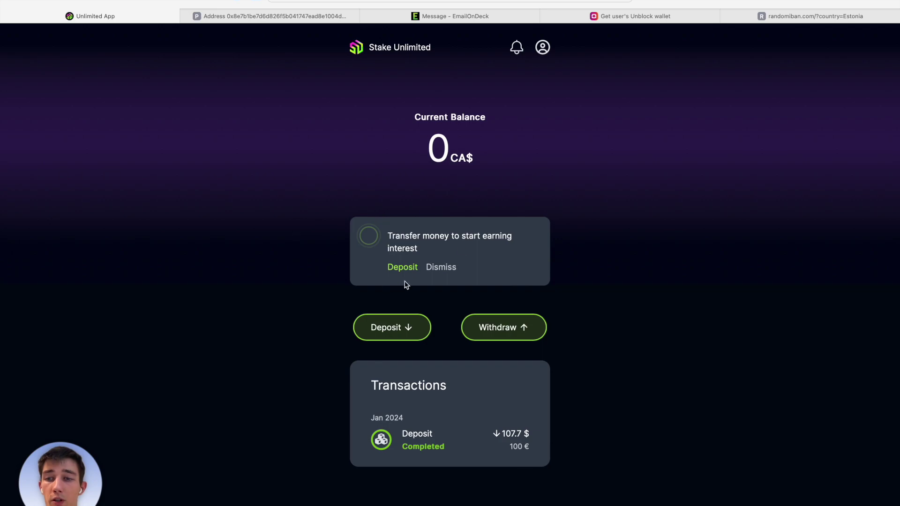
pyautogui.click(757, 14)
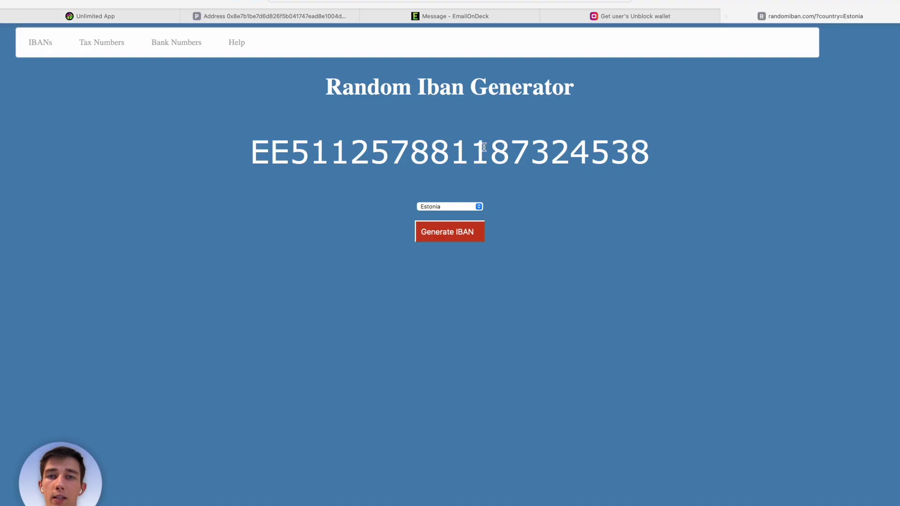
pyautogui.click(274, 15)
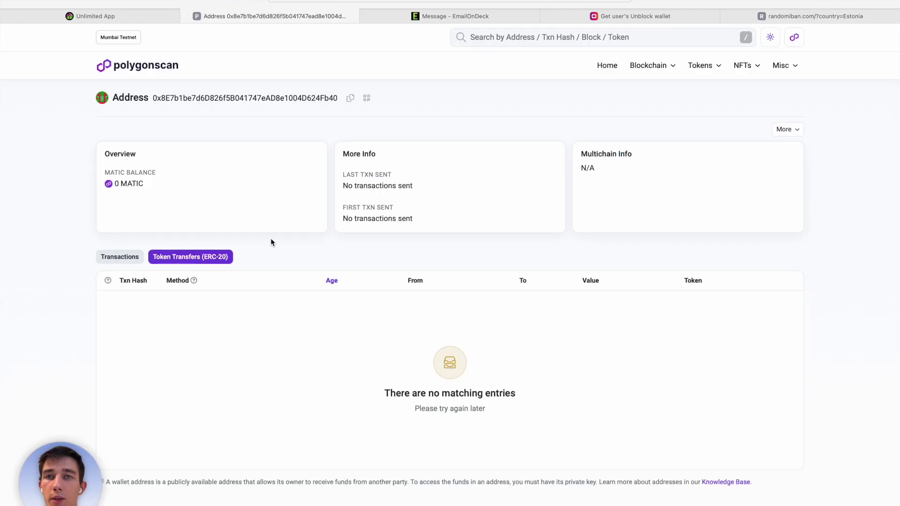
pyautogui.click(815, 15)
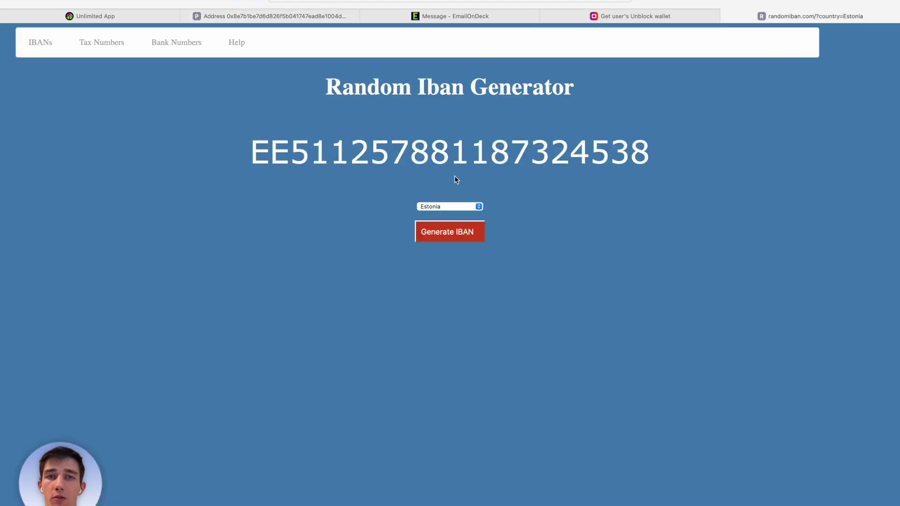
pyautogui.click(305, 17)
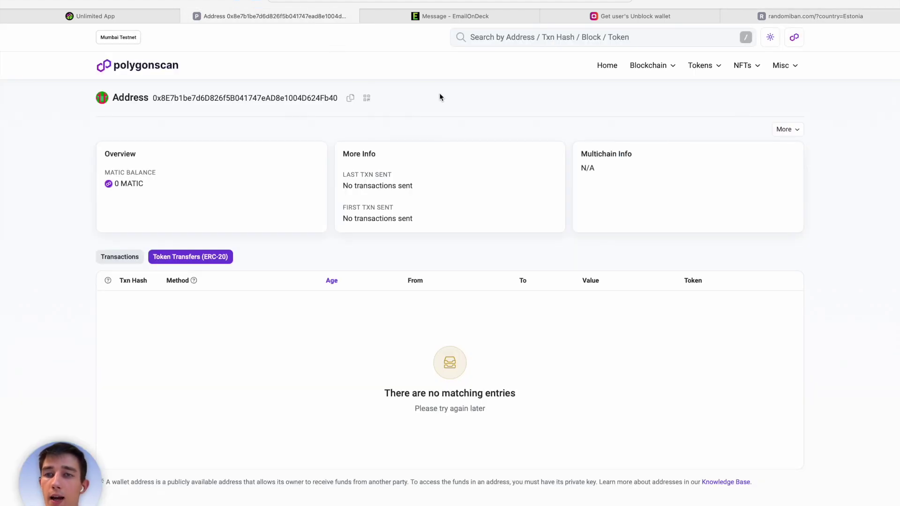
pyautogui.click(350, 98)
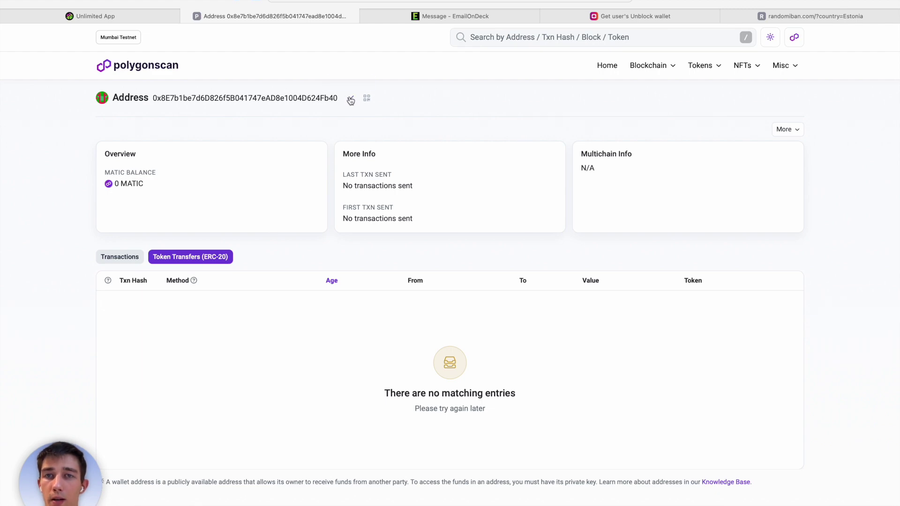
pyautogui.hotkey('ctrl', 'Right')
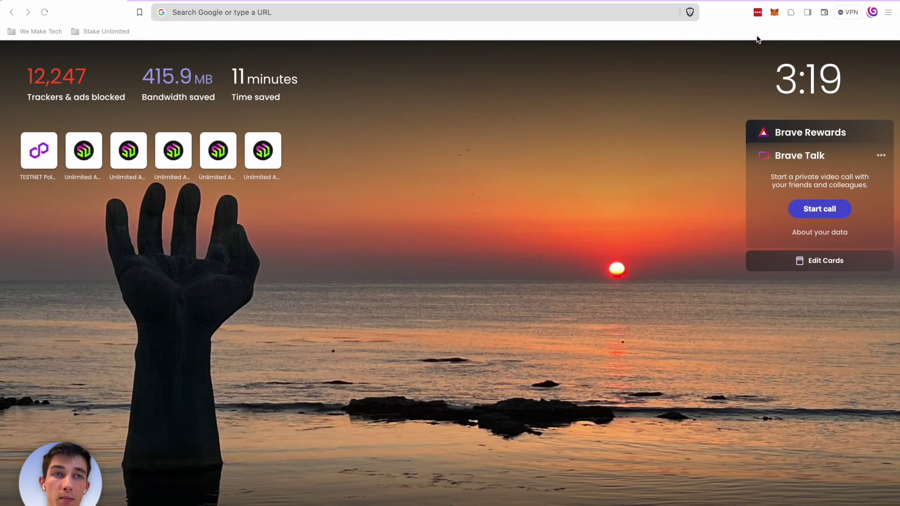
# Send 150 USDC from MetaMask's Warehouse account to the copied Unblock wallet address and confirm the transfer.
pyautogui.click(776, 13)
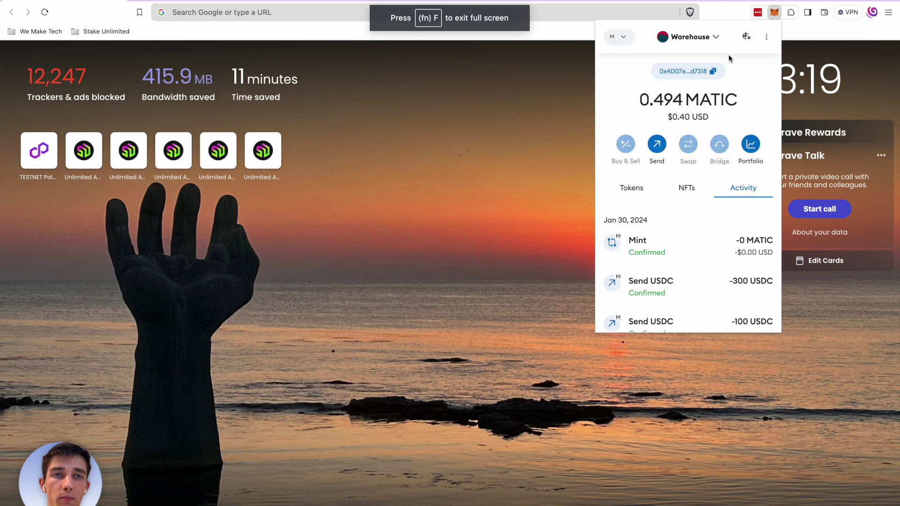
pyautogui.click(632, 188)
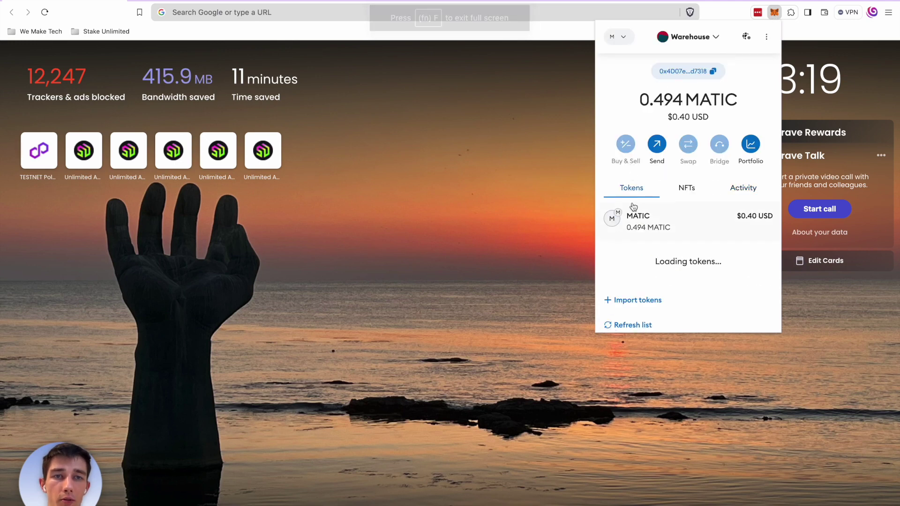
pyautogui.click(667, 302)
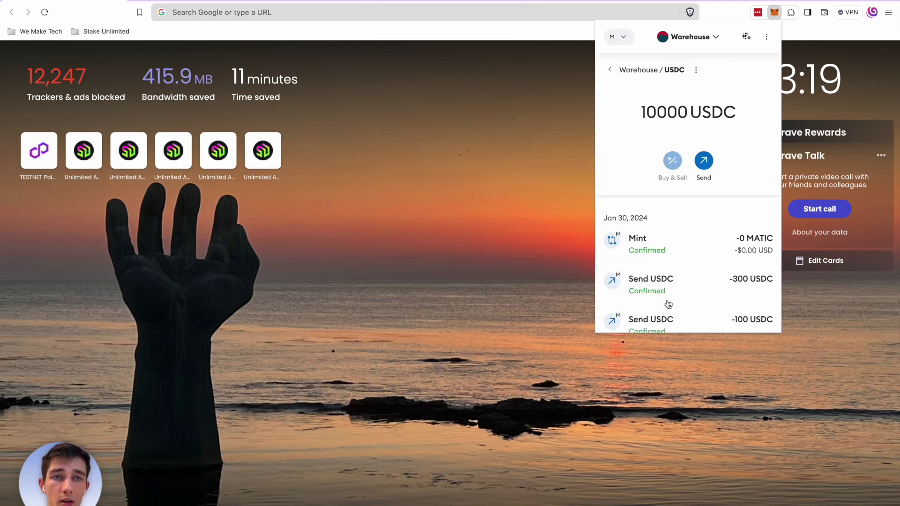
pyautogui.click(704, 162)
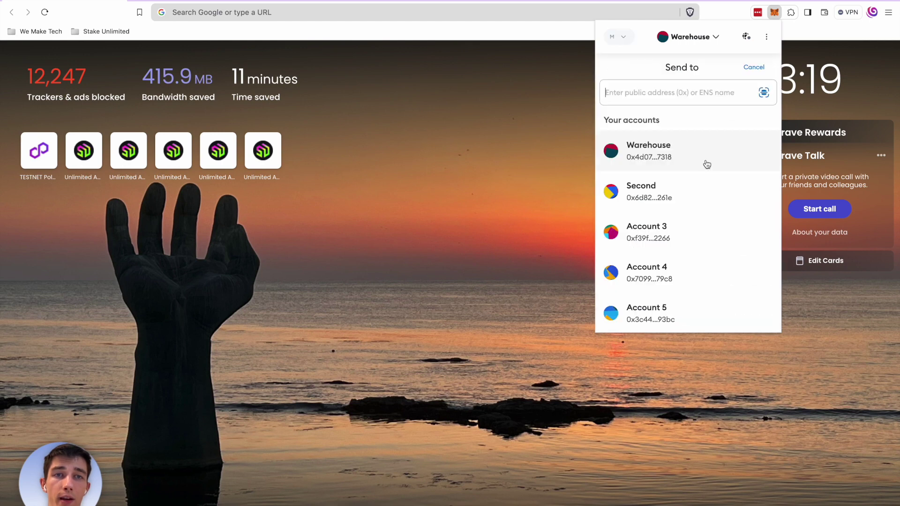
pyautogui.press('super+v')
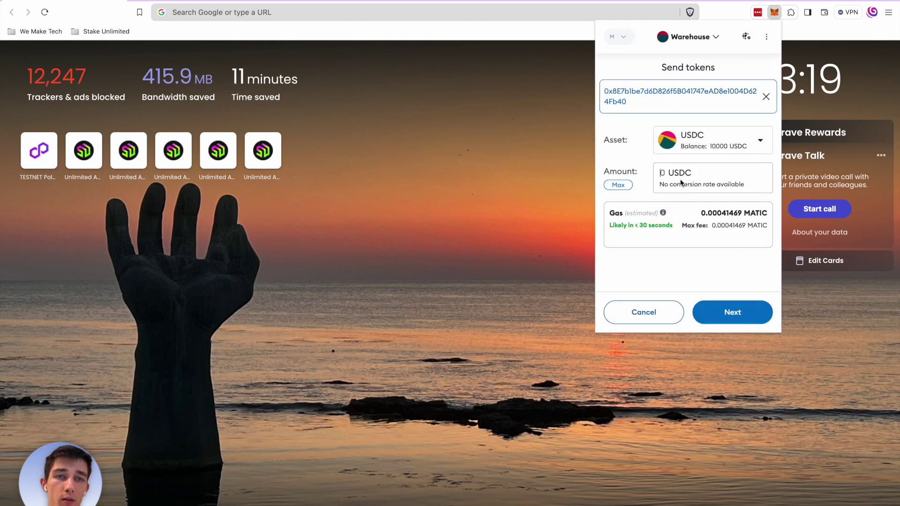
pyautogui.click(680, 182)
pyautogui.write('150')
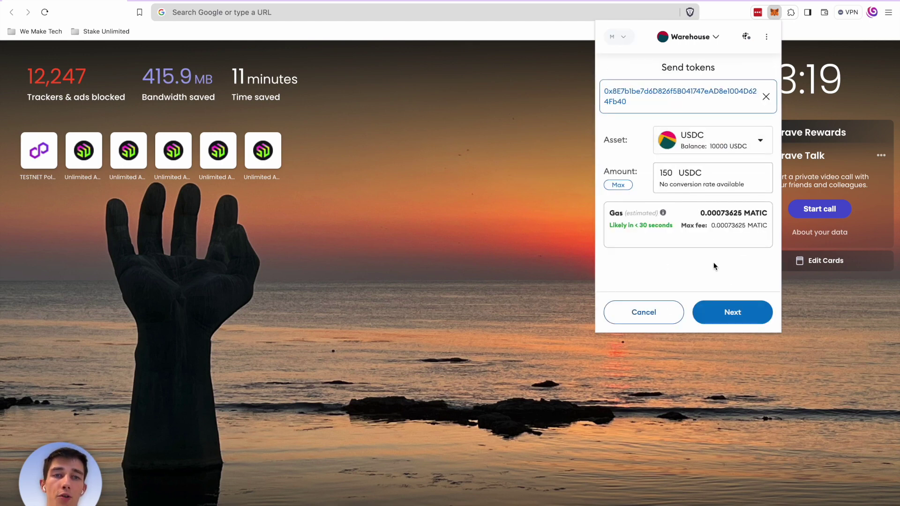
pyautogui.click(730, 308)
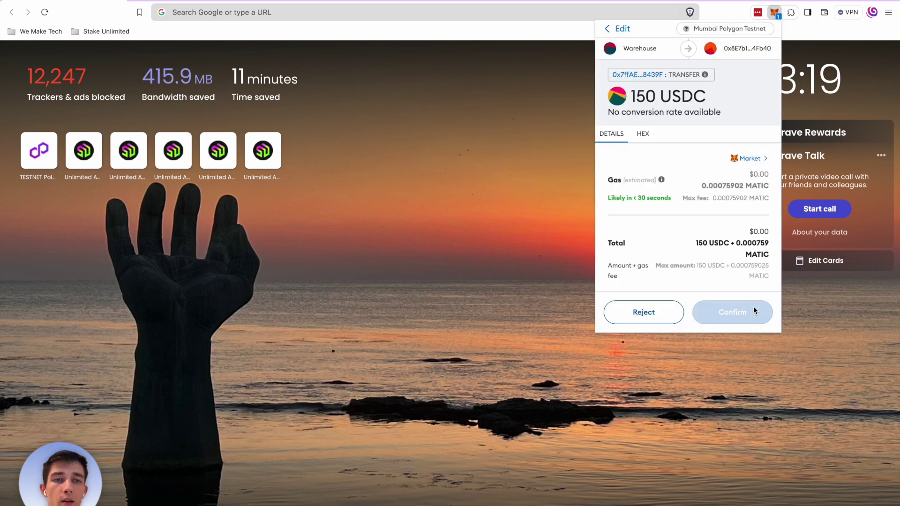
pyautogui.click(754, 311)
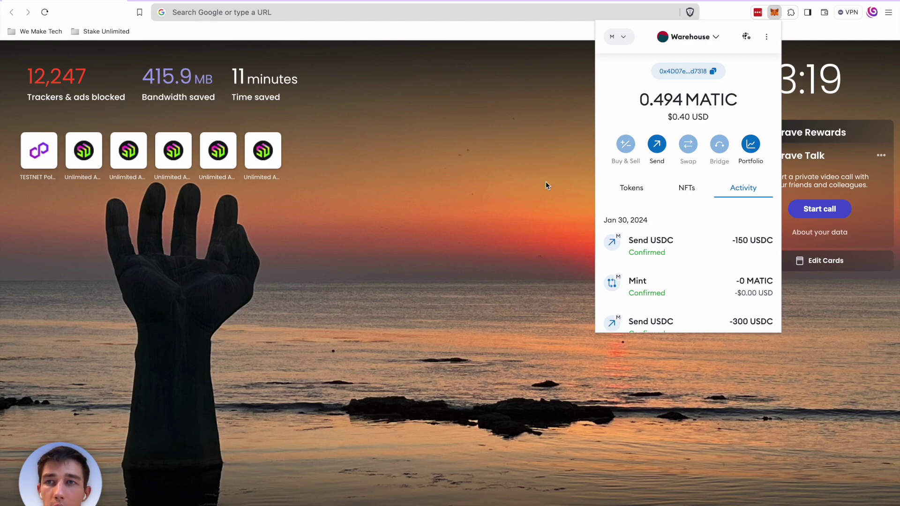
pyautogui.hotkey('ctrl', 'Left')
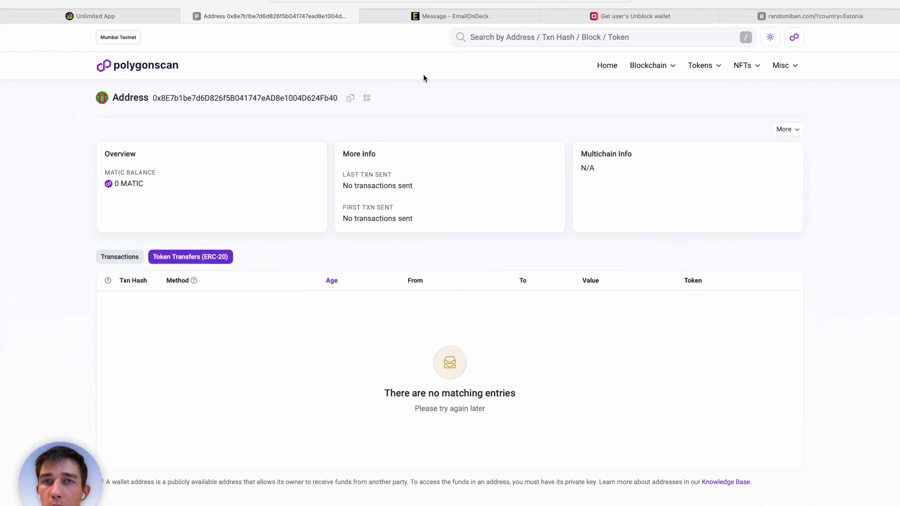
# Reload the wallet's Polygonscan page and recheck its transactions and ERC-20 token transfers.
pyautogui.press('super+r')
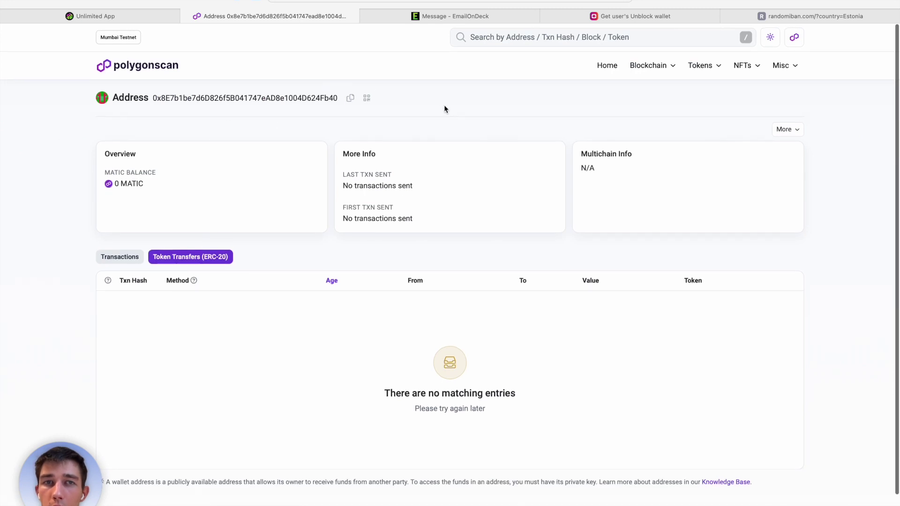
pyautogui.press('super+r')
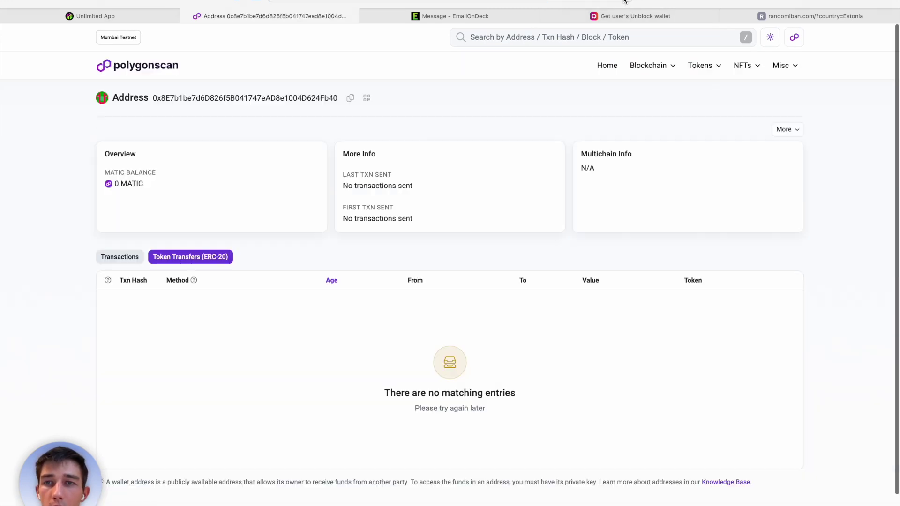
pyautogui.click(121, 257)
pyautogui.click(171, 256)
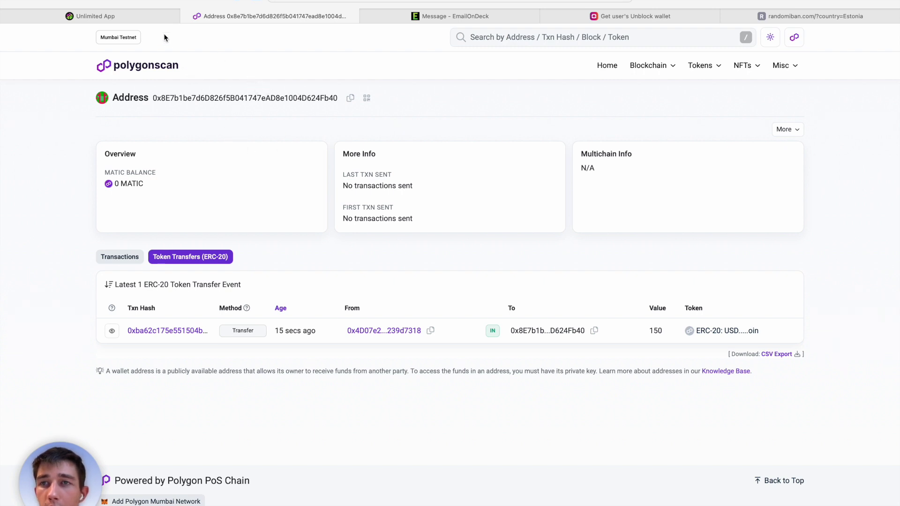
# Open the 137.33 € withdrawal in Stake Unlimited and view its transaction in the block explorer.
pyautogui.click(147, 15)
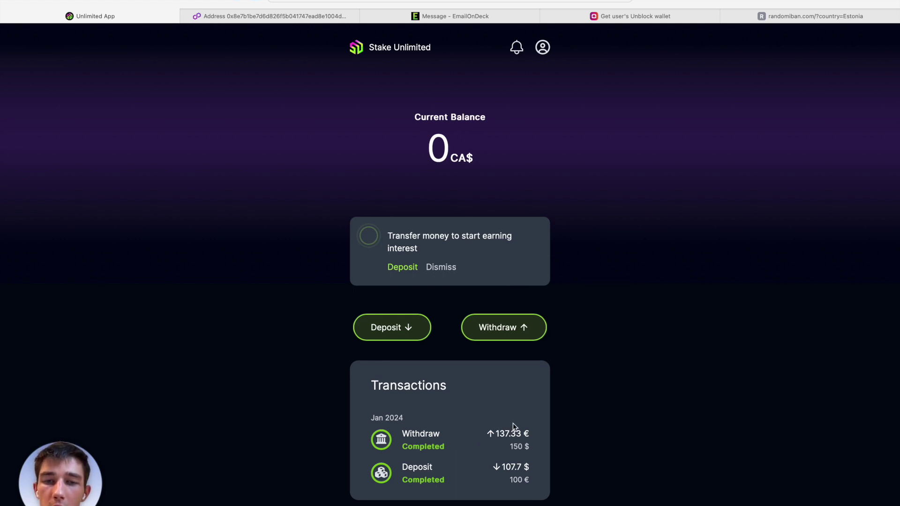
pyautogui.click(446, 439)
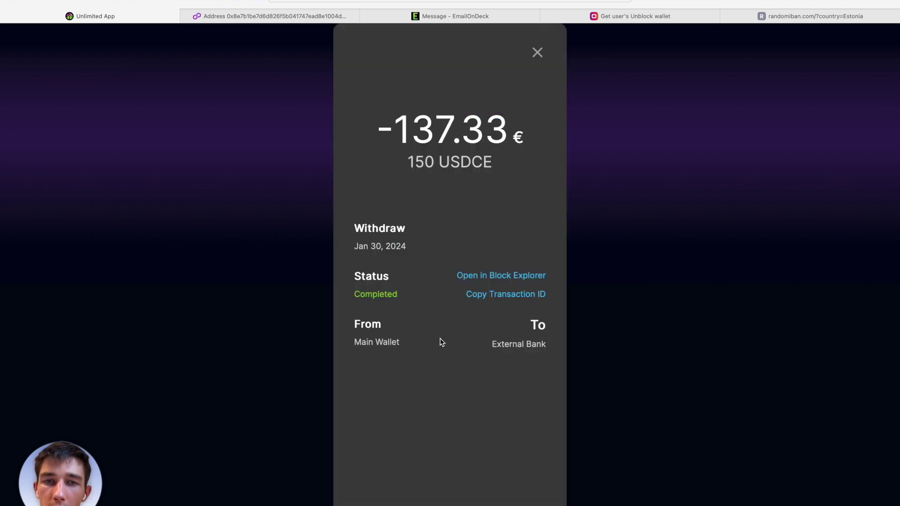
pyautogui.click(475, 280)
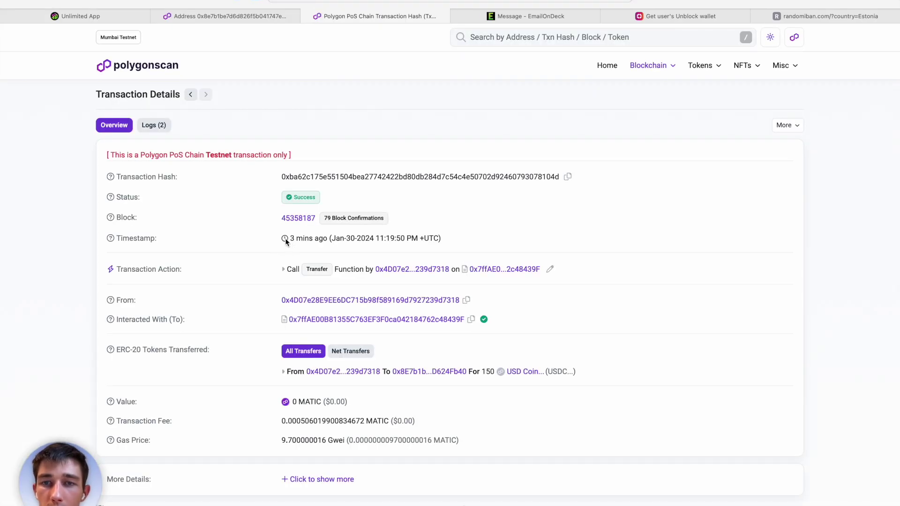
# Review the withdrawal transaction details, noting it happened 3 mins ago.
pyautogui.moveTo(290, 239); pyautogui.dragTo(326, 240)
pyautogui.click(325, 241)
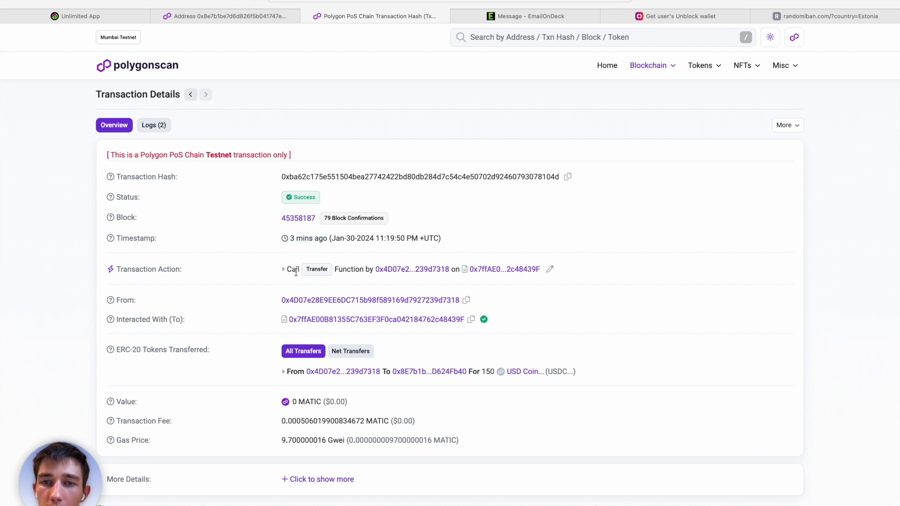
pyautogui.scroll(-2, 296, 272)
pyautogui.scroll(-1, 317, 266)
pyautogui.scroll(1, 317, 266)
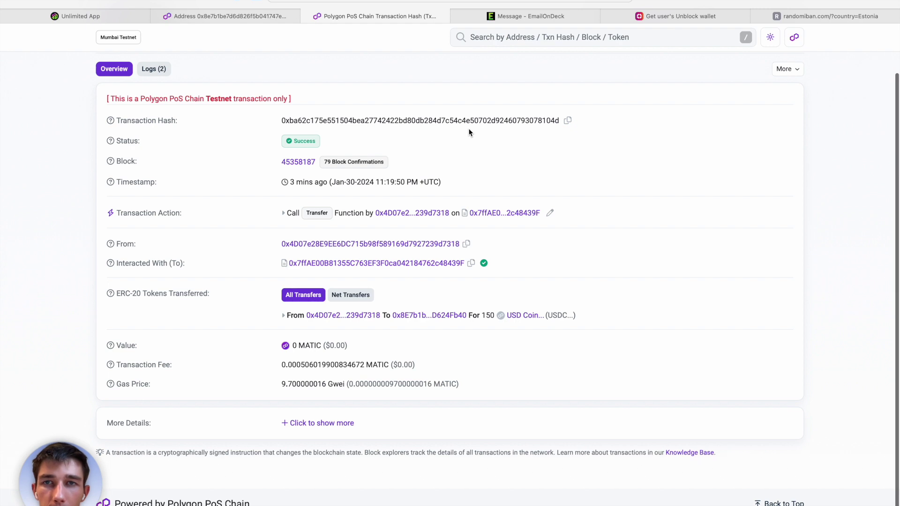
pyautogui.scroll(2, 469, 133)
# Reload the Unblock wallet page to show the incoming and outgoing 150 USDC transfers.
pyautogui.click(232, 18)
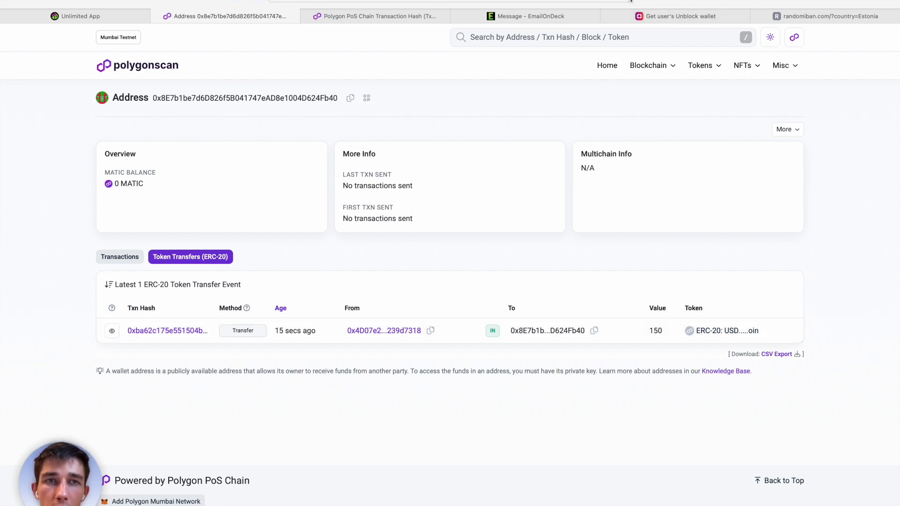
pyautogui.press('super+r')
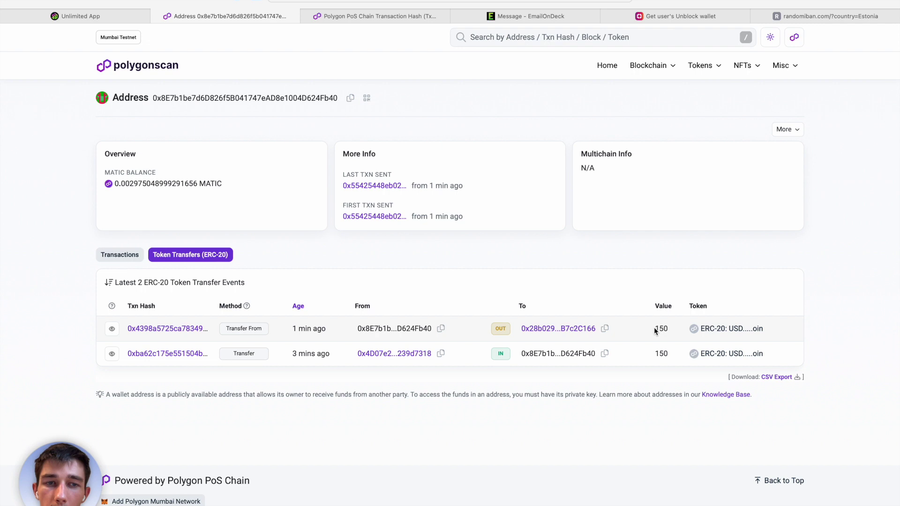
pyautogui.moveTo(306, 331)
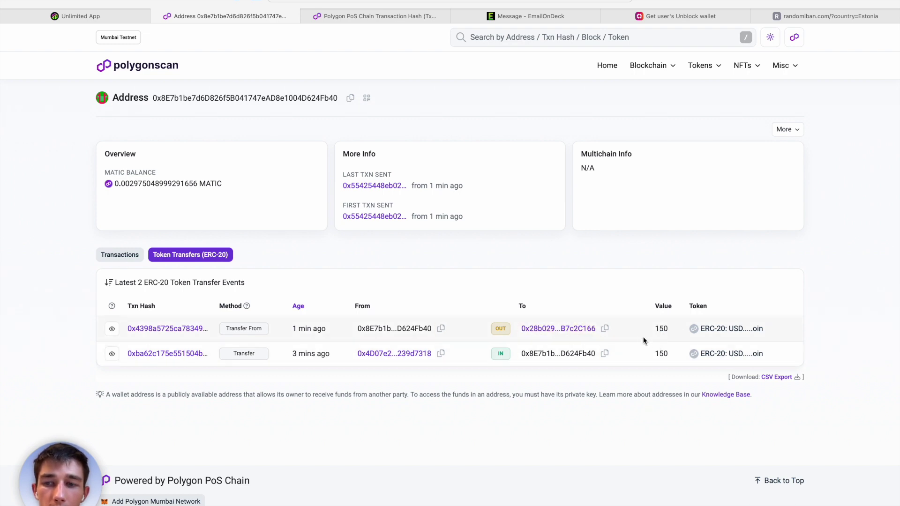
# Review the 137.33 withdrawn amount in the Stake Unlimited withdrawal details.
pyautogui.click(103, 17)
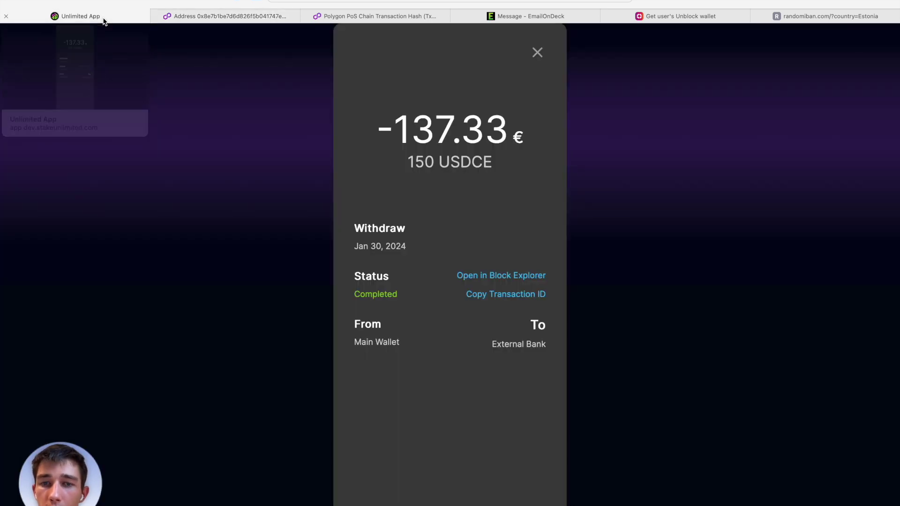
pyautogui.doubleClick(396, 131)
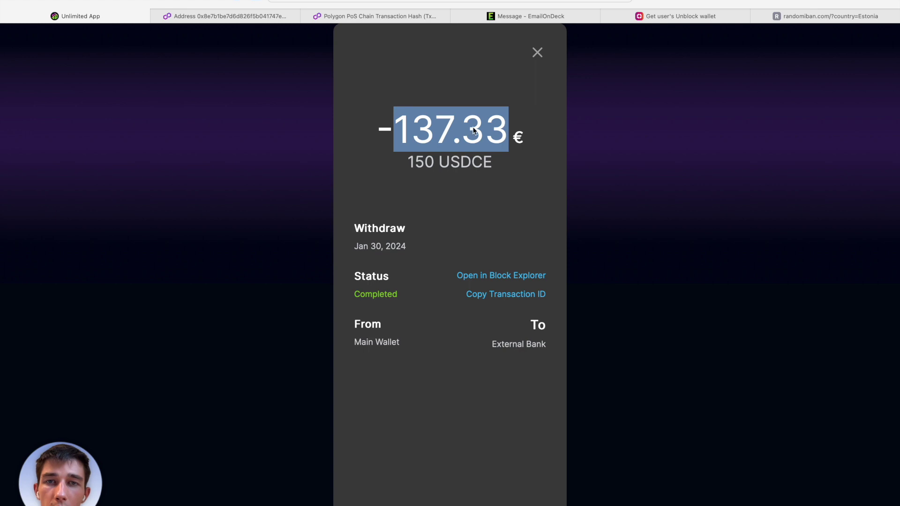
pyautogui.moveTo(464, 127); pyautogui.dragTo(479, 117)
pyautogui.click(491, 113)
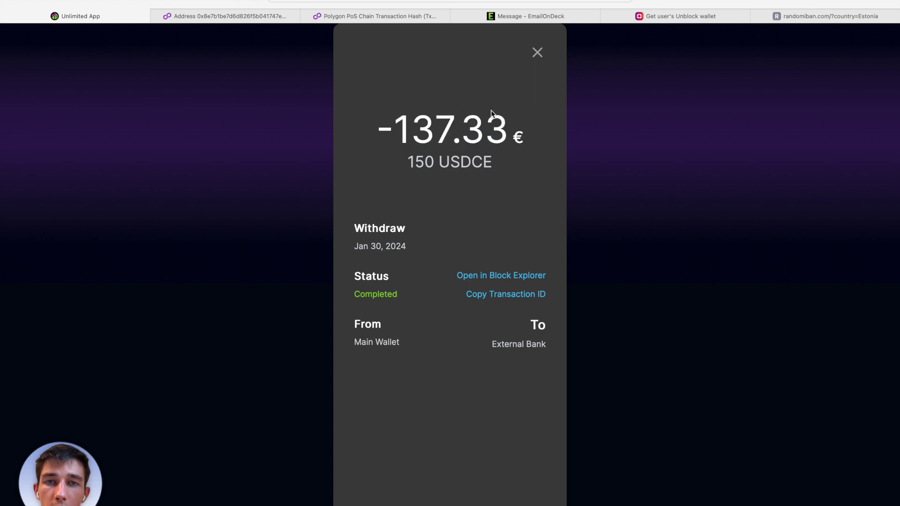
# Close the withdrawal details and log out of the Stake Unlimited account.
pyautogui.click(537, 53)
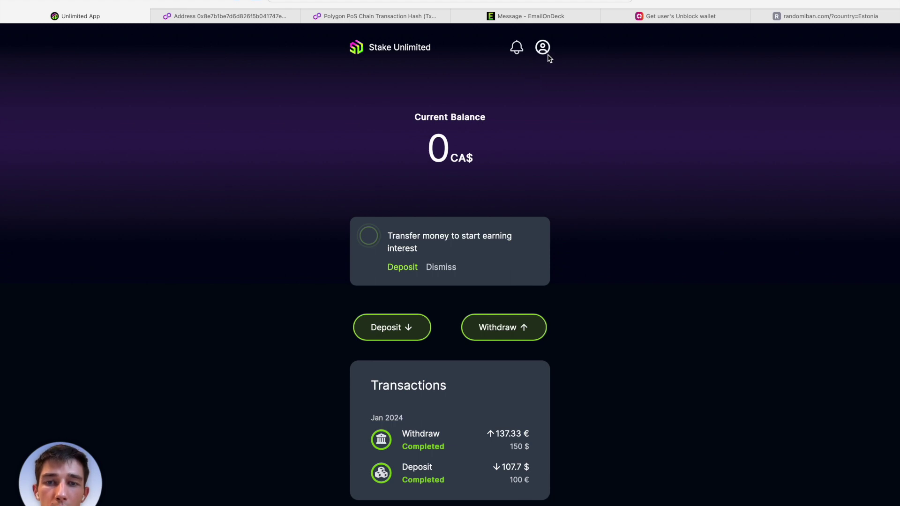
pyautogui.click(543, 47)
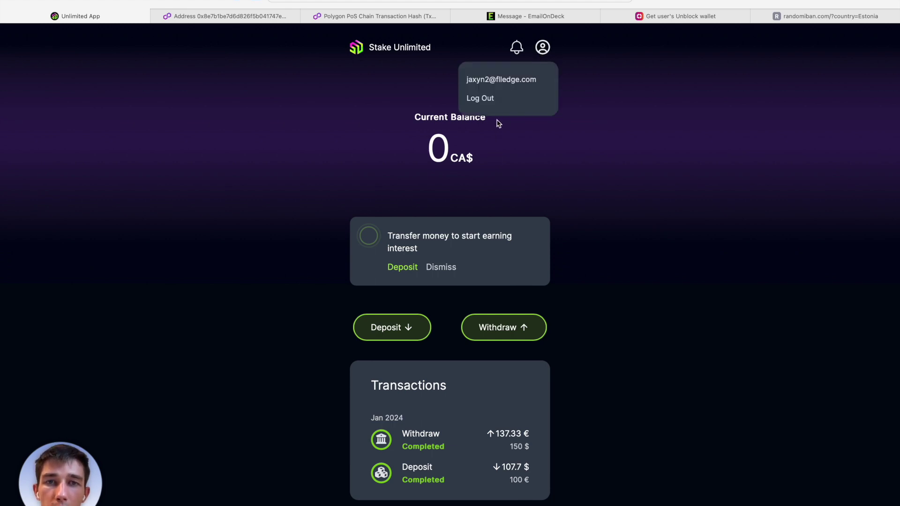
pyautogui.click(498, 99)
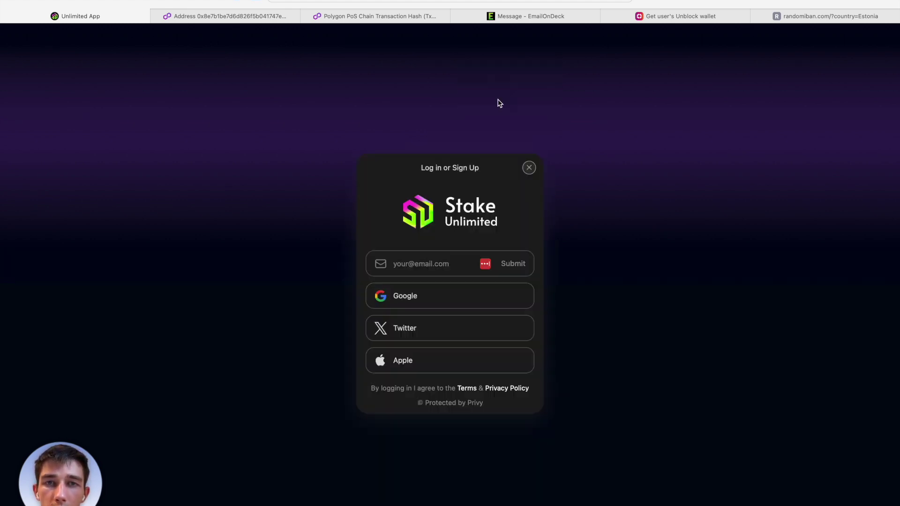